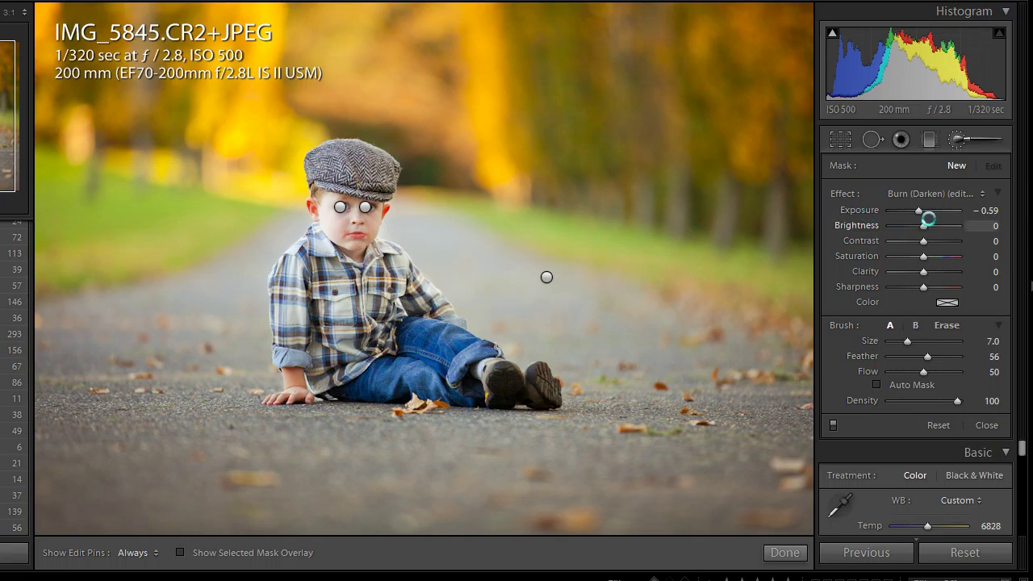
Close the Adjustment Brush to show the Basic settings: Temp 6828, Exposure −0.48, Vibrance +45.
left_click(956, 138)
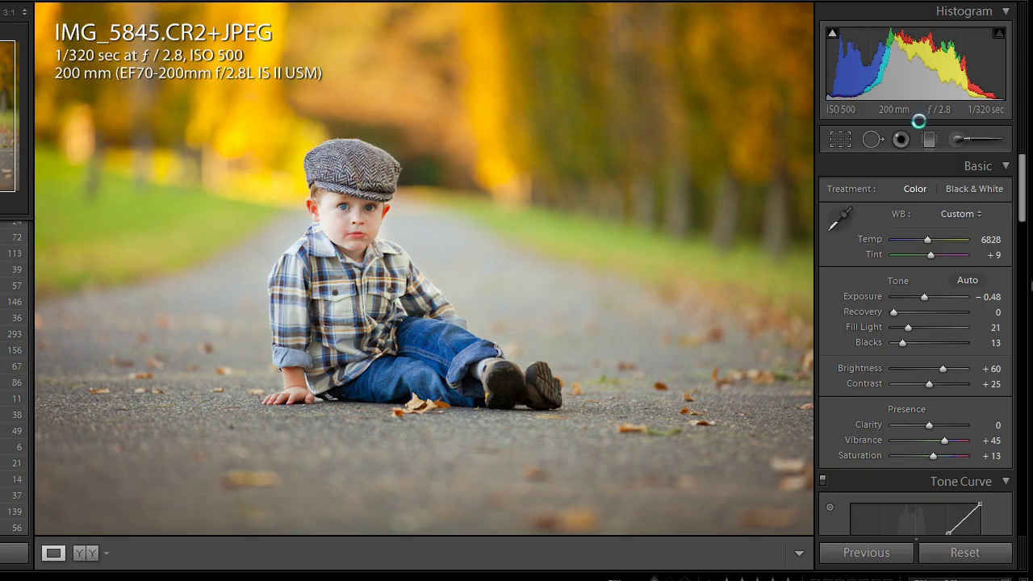
left_click(958, 139)
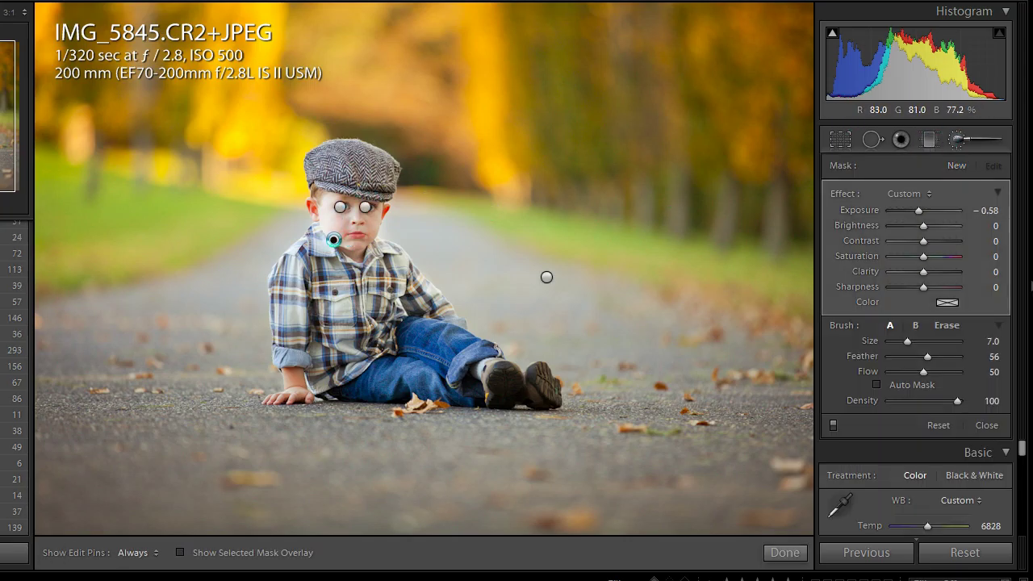
left_click(334, 240)
key("ctrl+z")
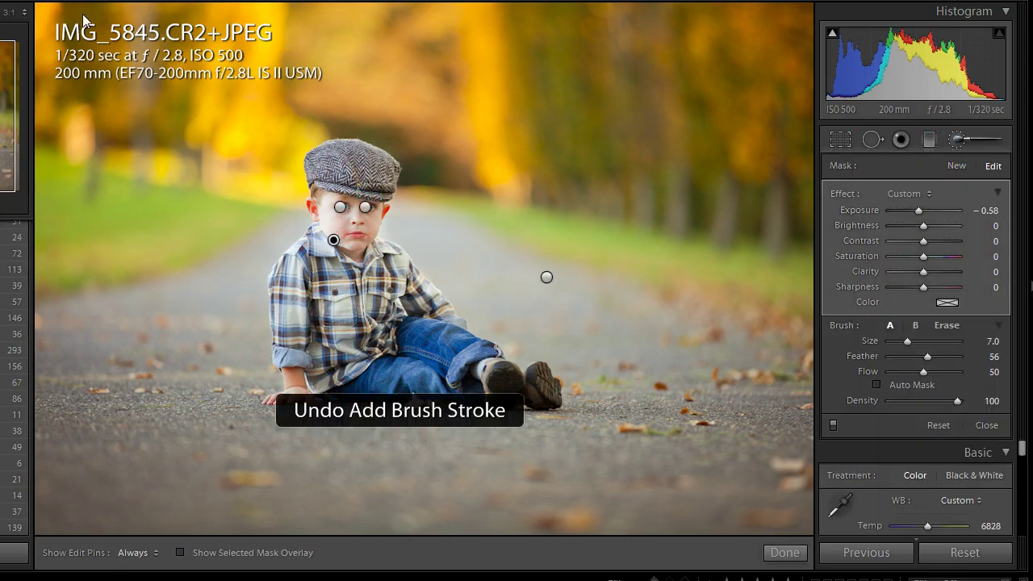
left_click(946, 143)
left_click(345, 235)
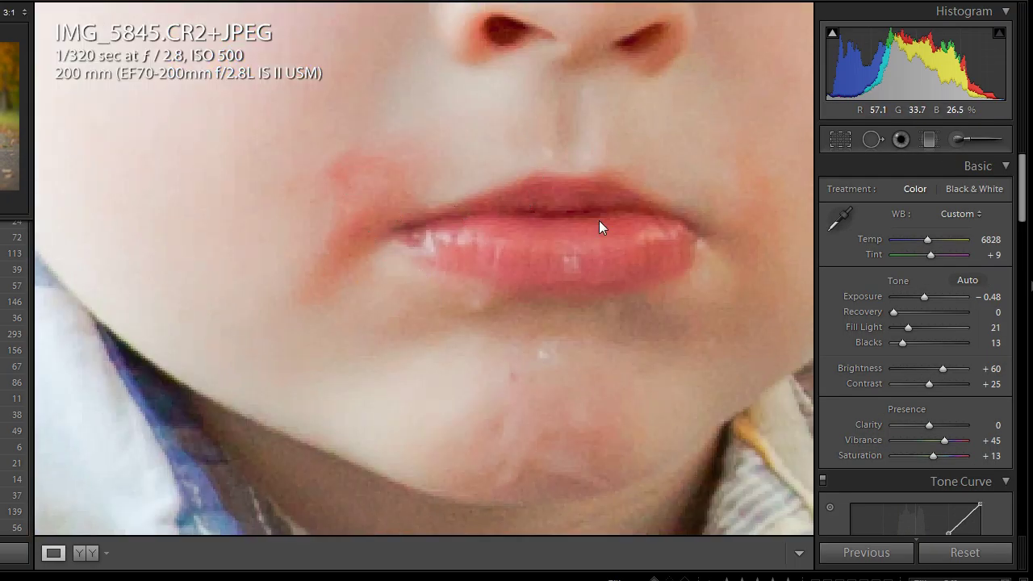
left_click_drag(599, 221, 544, 198)
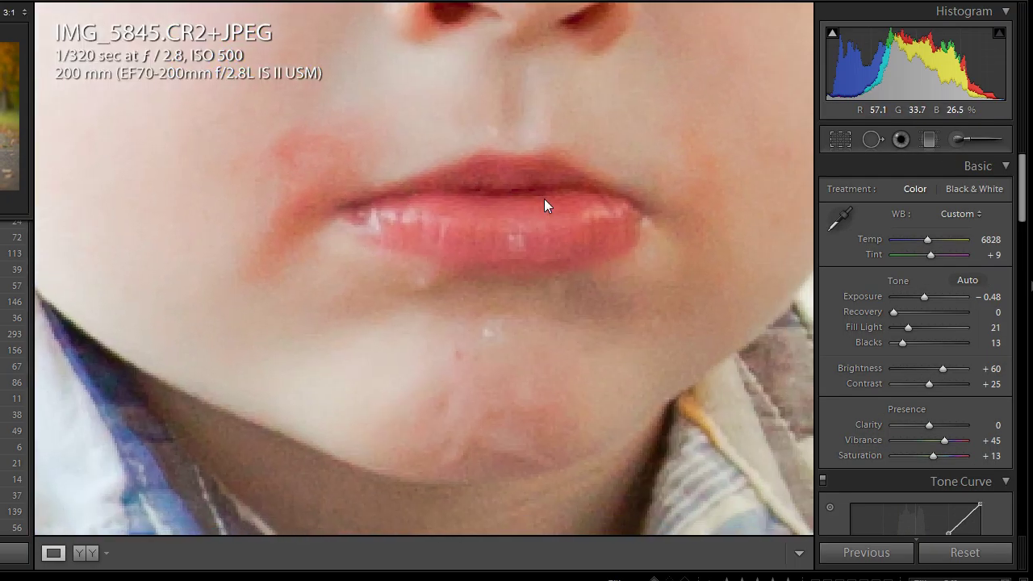
left_click(325, 192)
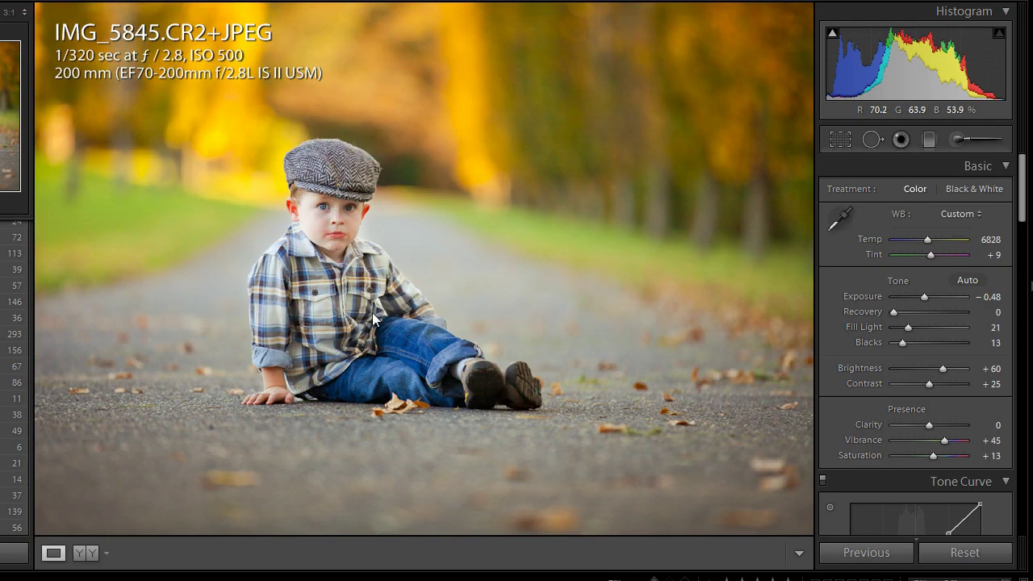
key("Right")
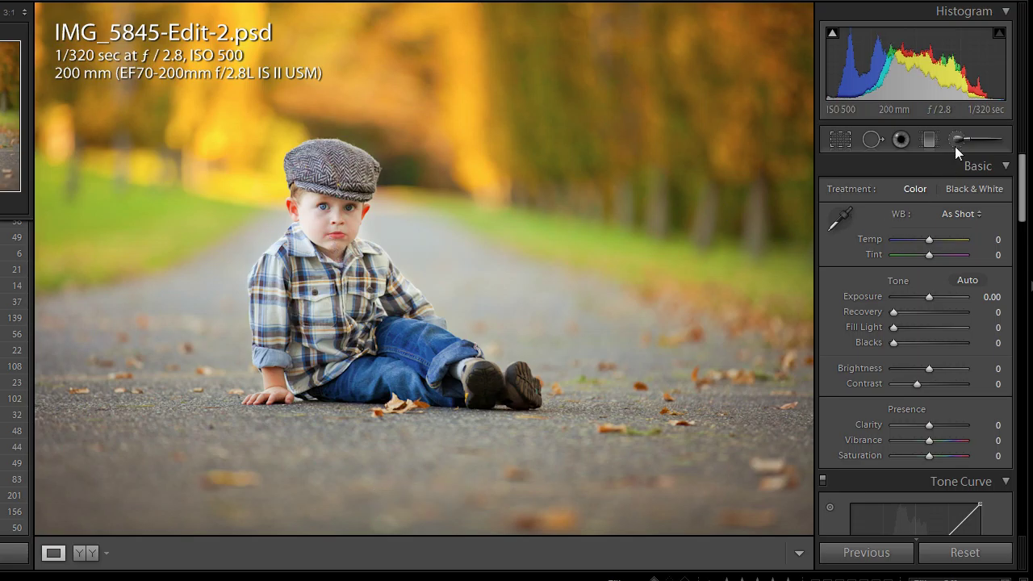
left_click_drag(352, 264, 388, 419)
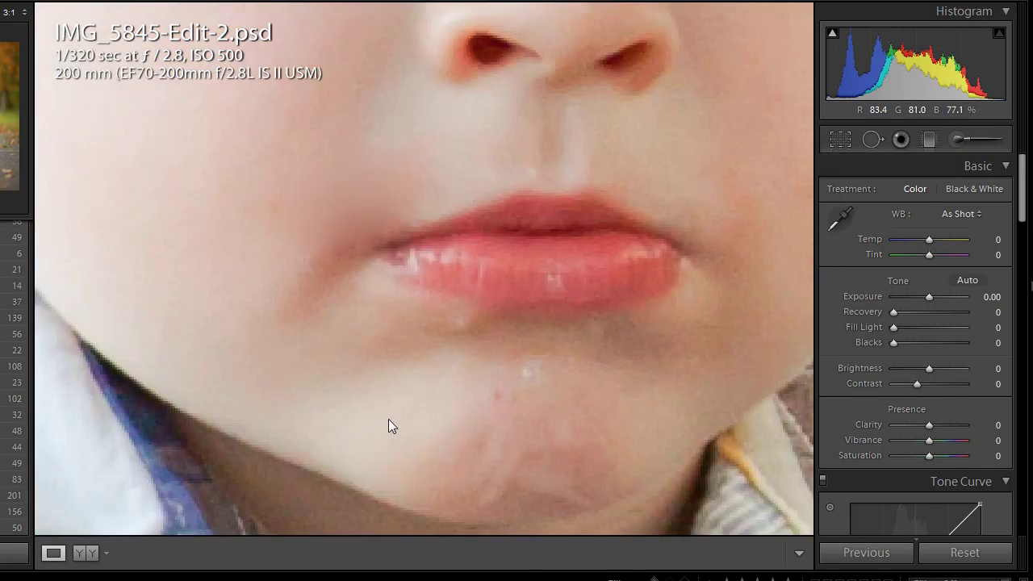
left_click(359, 283)
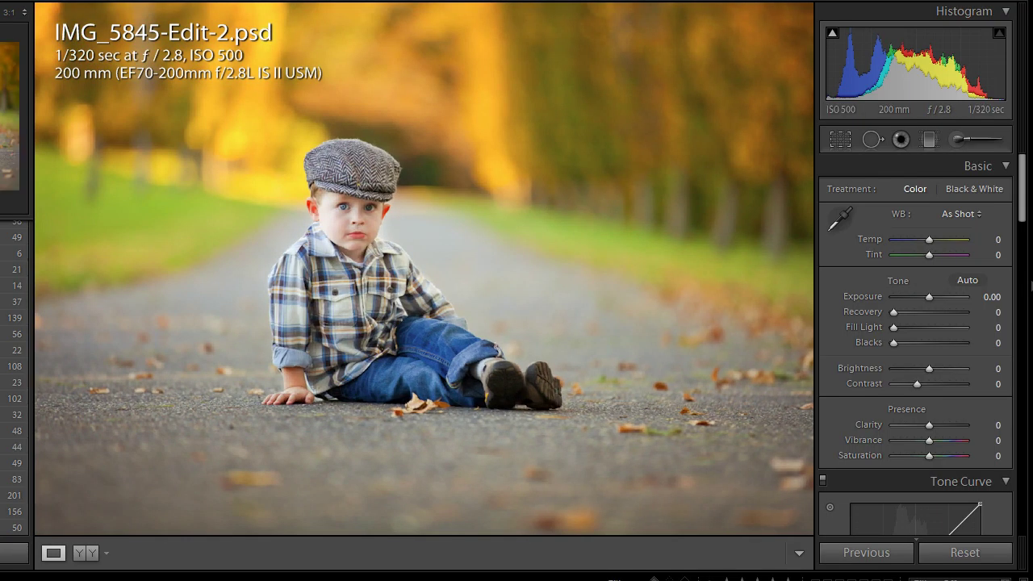
key("Left")
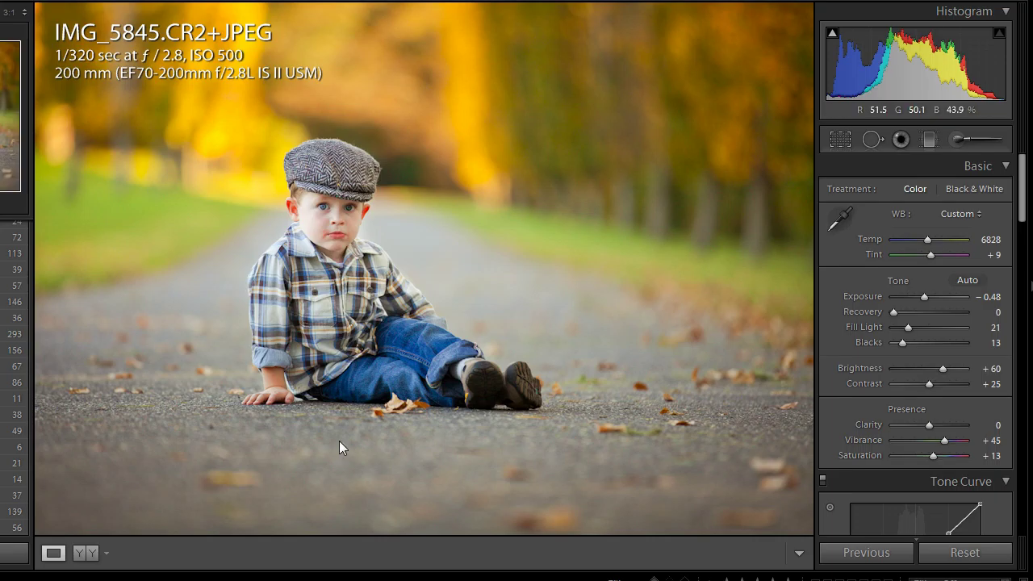
Reset IMG_5845 to defaults: As Shot 5350, Exposure 0.00, Brightness +50, Contrast +25.
key("ctrl+shift+r")
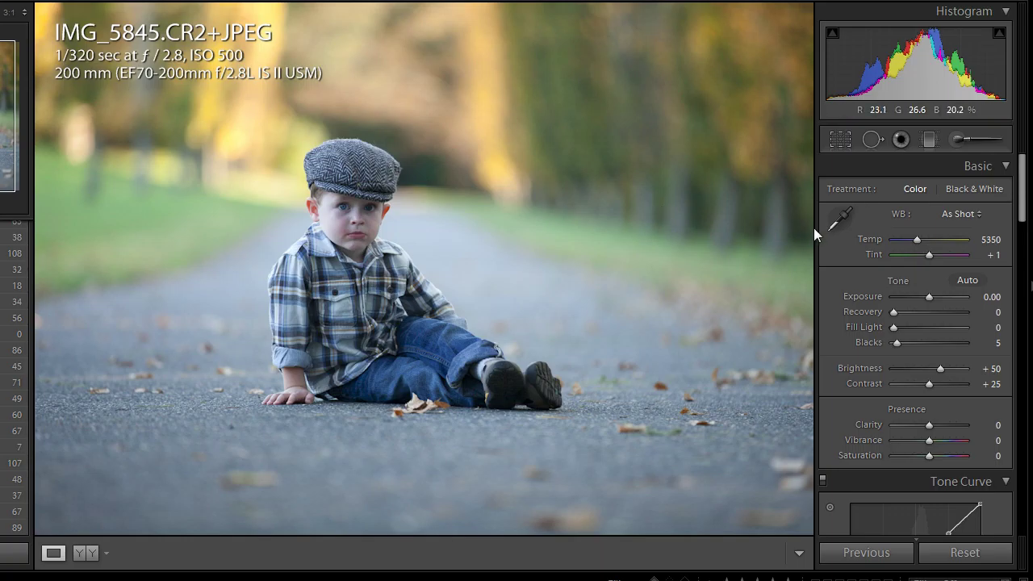
Warm the white balance to Temp 6829 and Tint +9.
mouse_move(1024, 212)
left_mouse_down()
mouse_move(1023, 226)
mouse_move(1023, 216)
left_mouse_up()
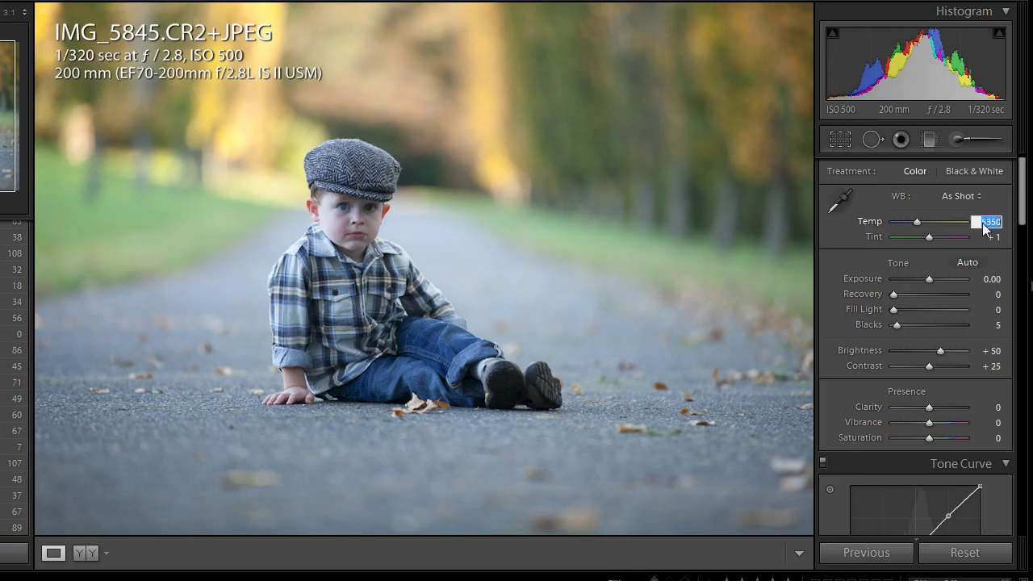
left_click(982, 222)
type("6829")
key("Return")
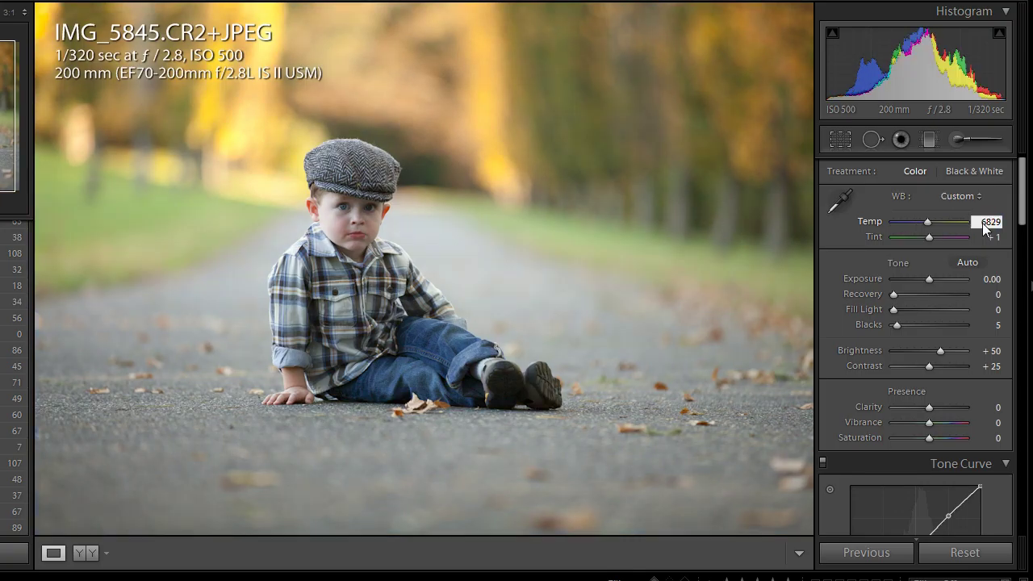
left_click(1000, 238)
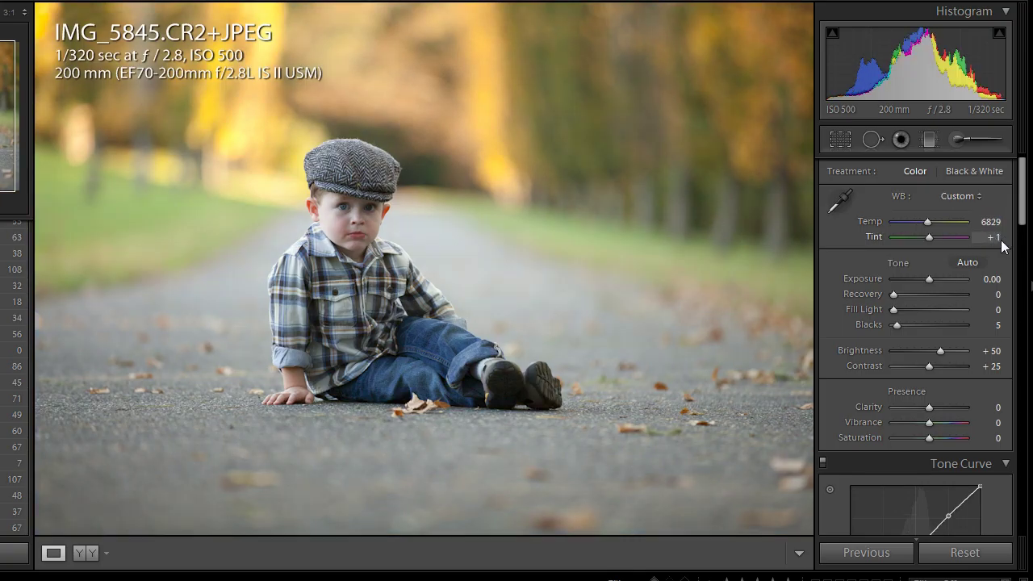
double_click(1000, 239)
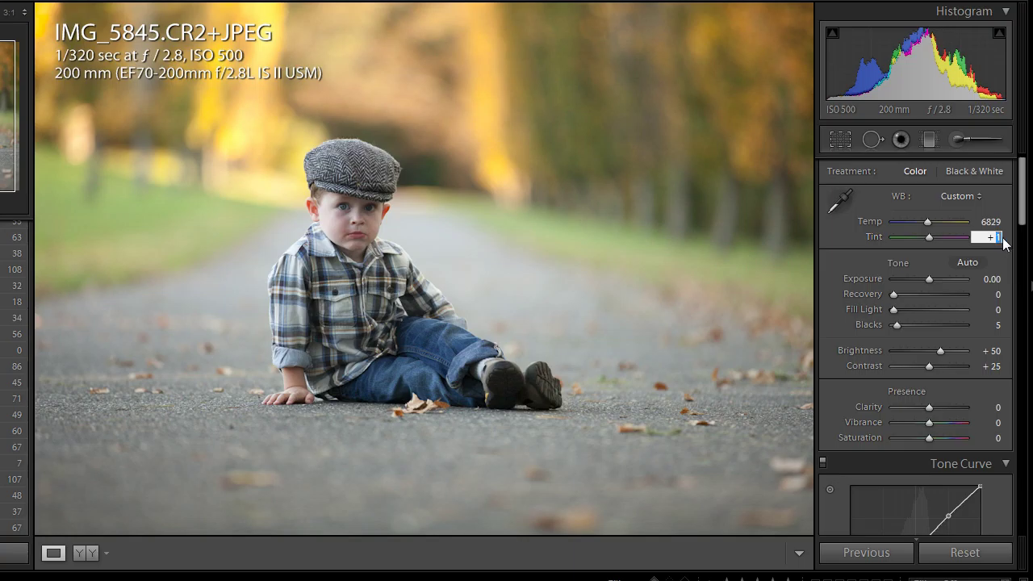
type("9")
key("Return")
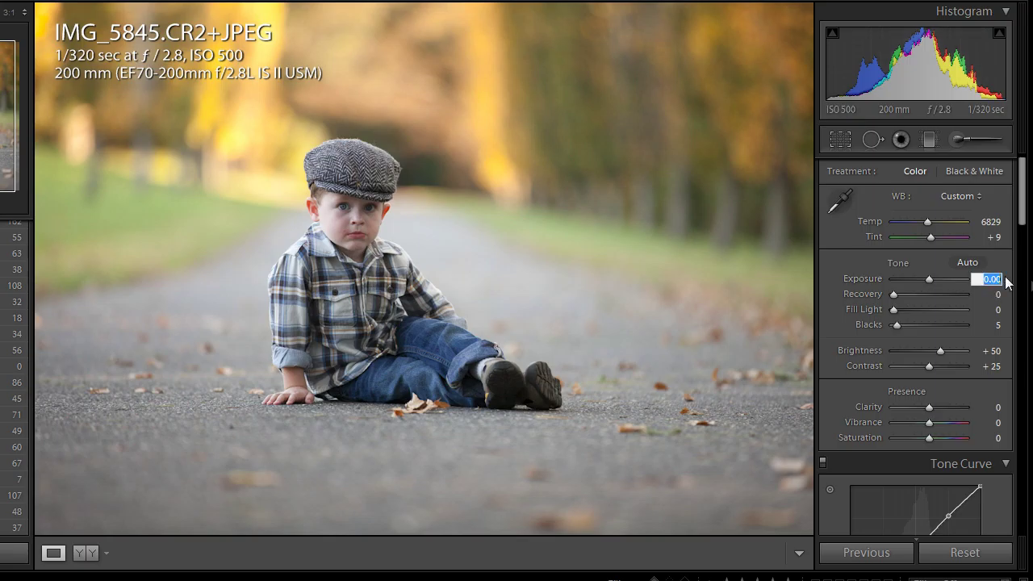
Lower Exposure to −0.48.
type(".48")
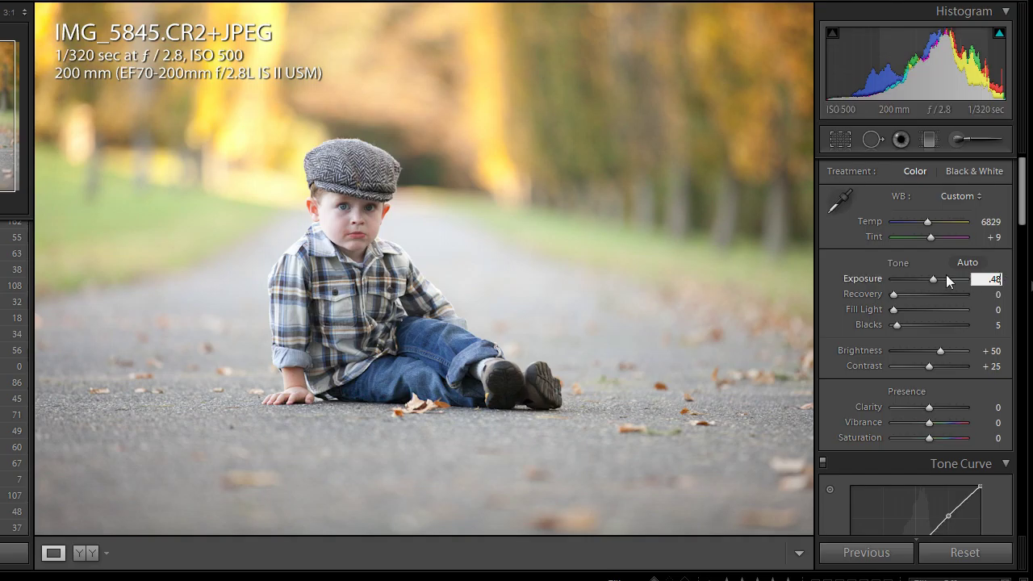
key("Return")
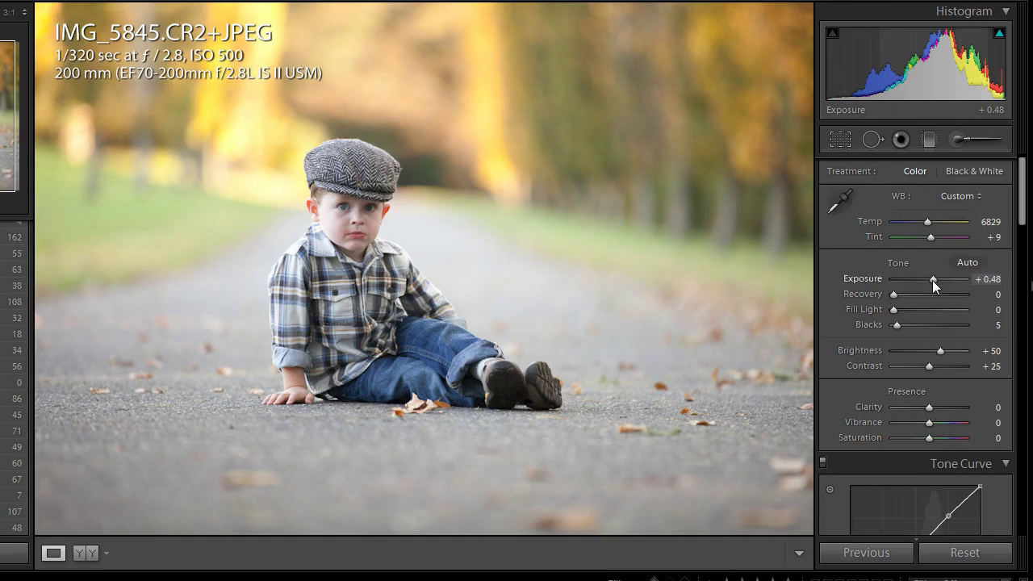
left_click_drag(933, 280, 926, 287)
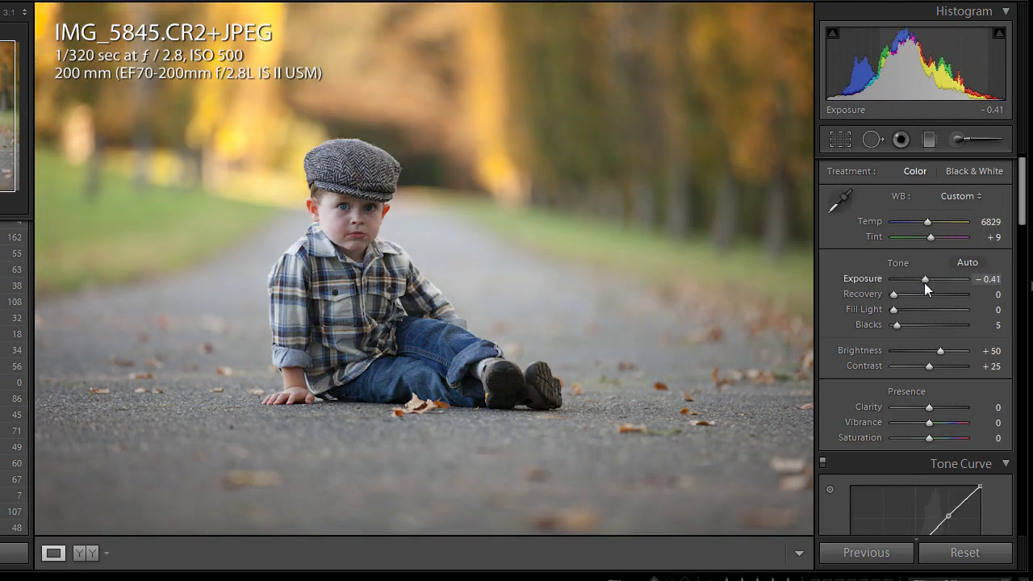
left_click(992, 279)
left_click(1000, 280)
key("BackSpace")
type("8")
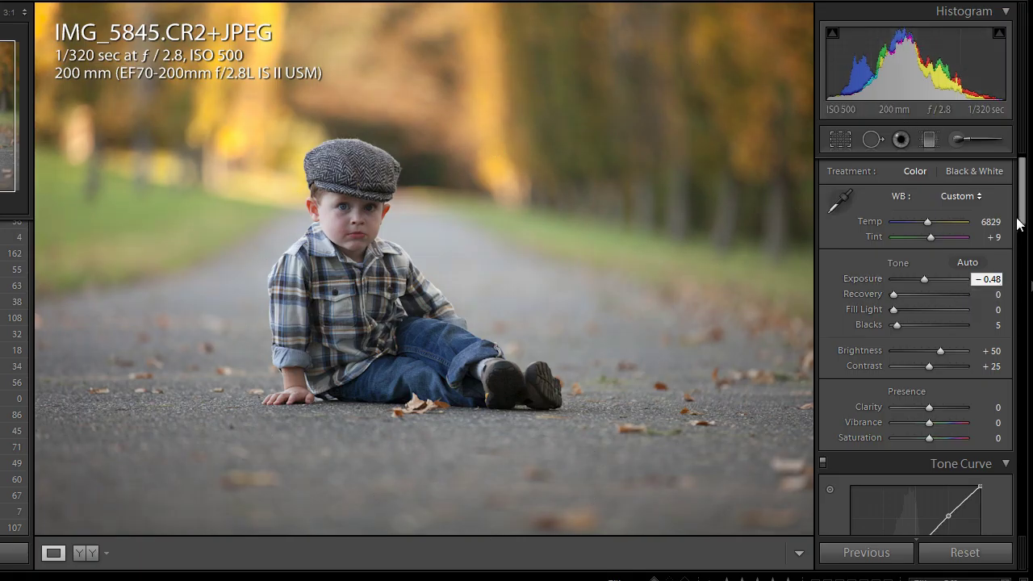
scroll(969, 298, "down", 1)
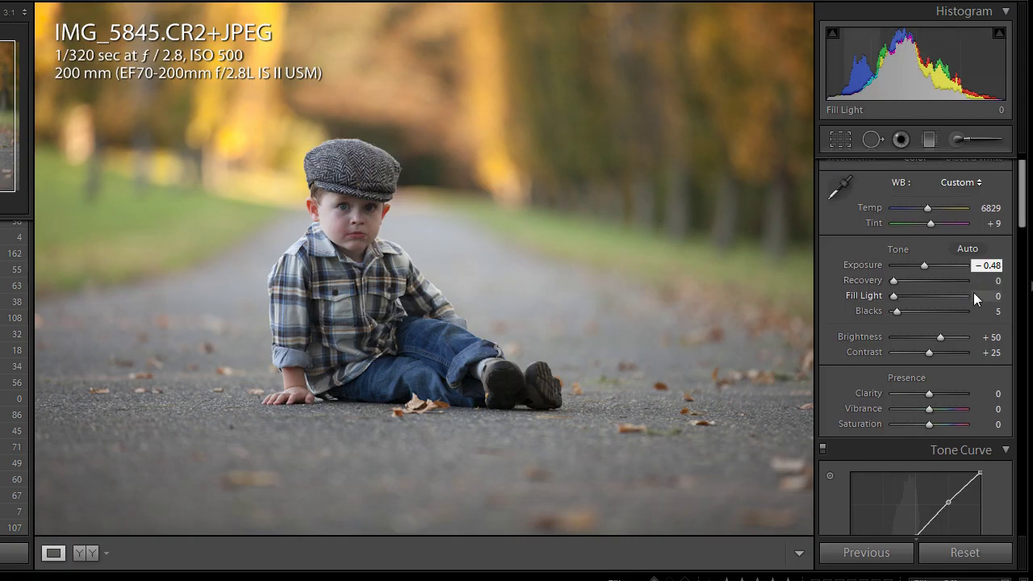
Set Fill Light to 21 and Blacks to 13.
left_click(998, 297)
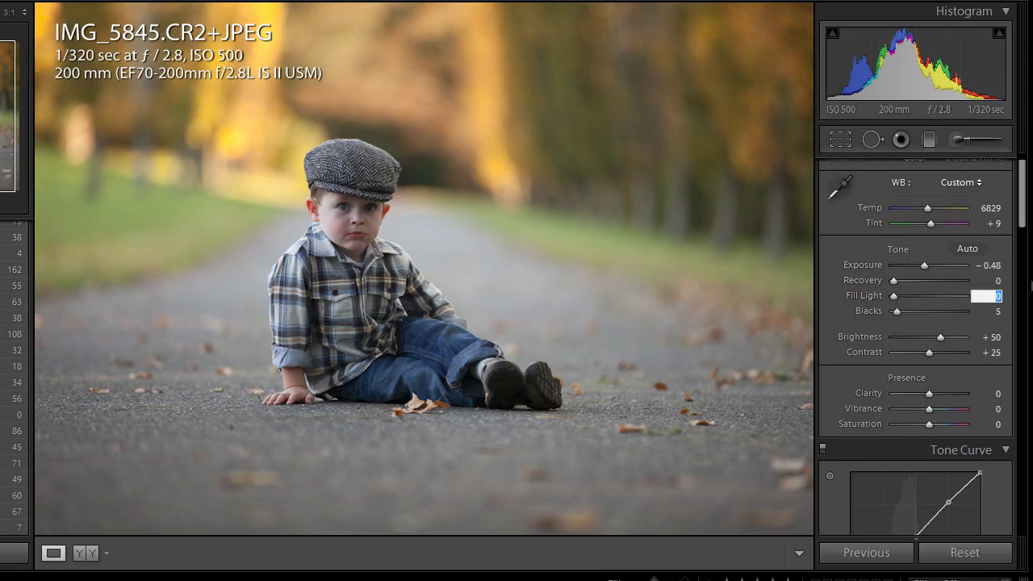
type("21")
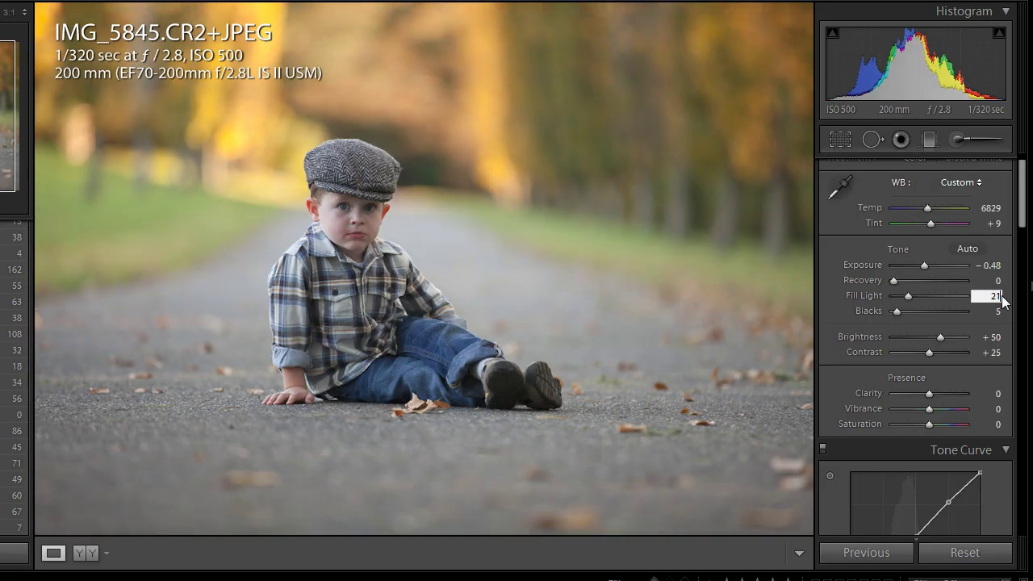
key("Return")
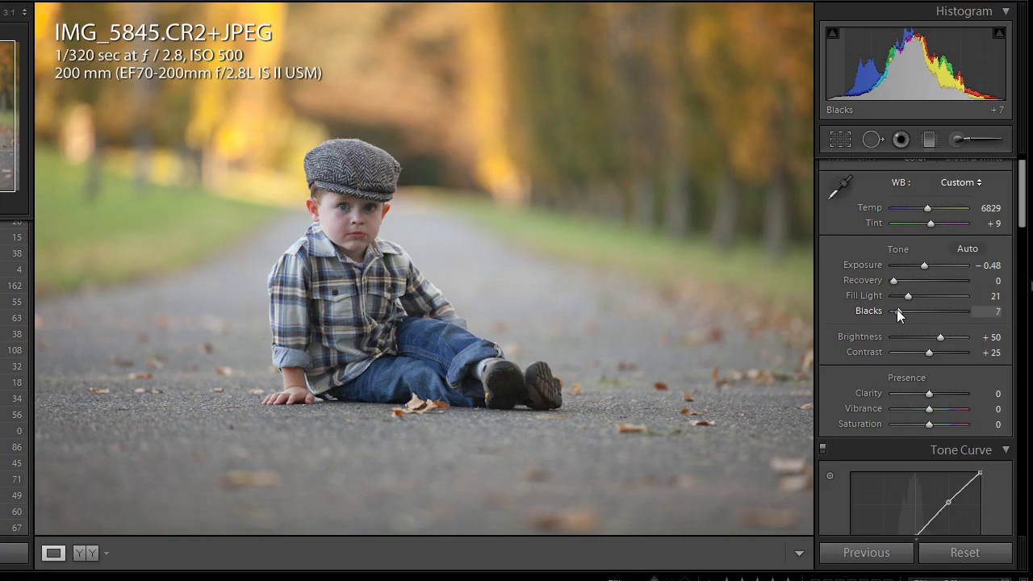
type("7")
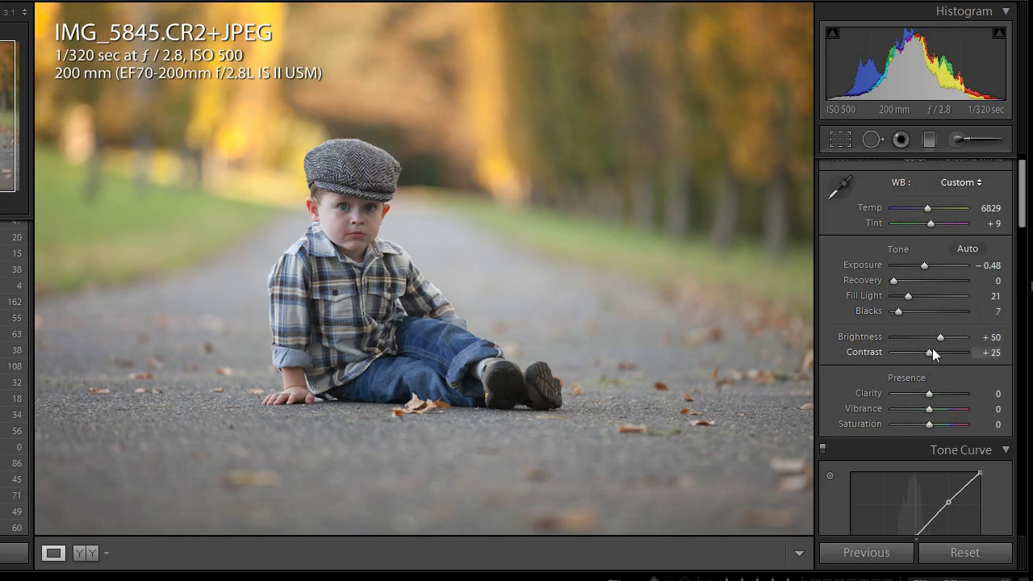
left_click(1000, 312)
type("13")
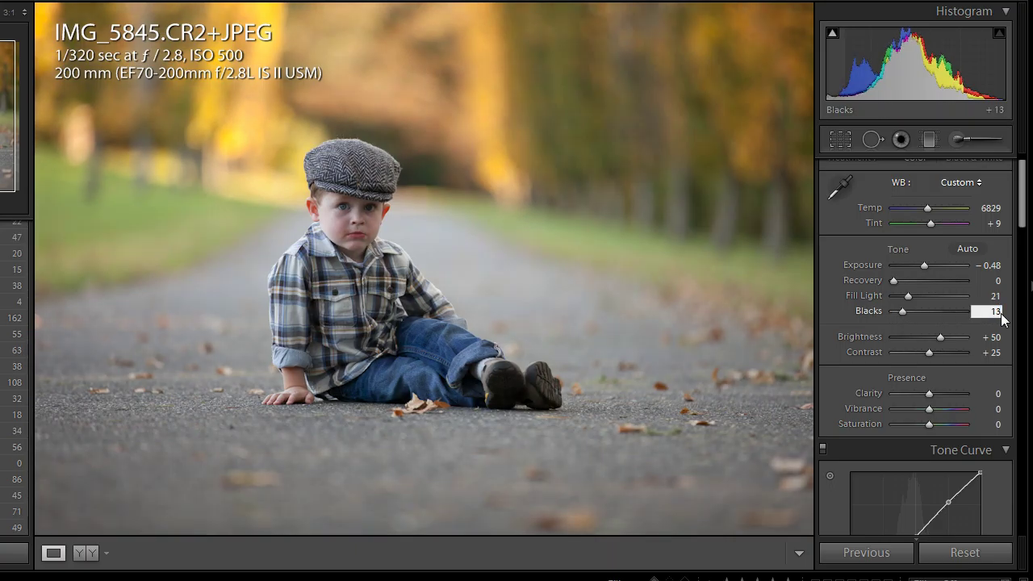
key("Return")
Raise Brightness to +60.
scroll(957, 262, "down", 3)
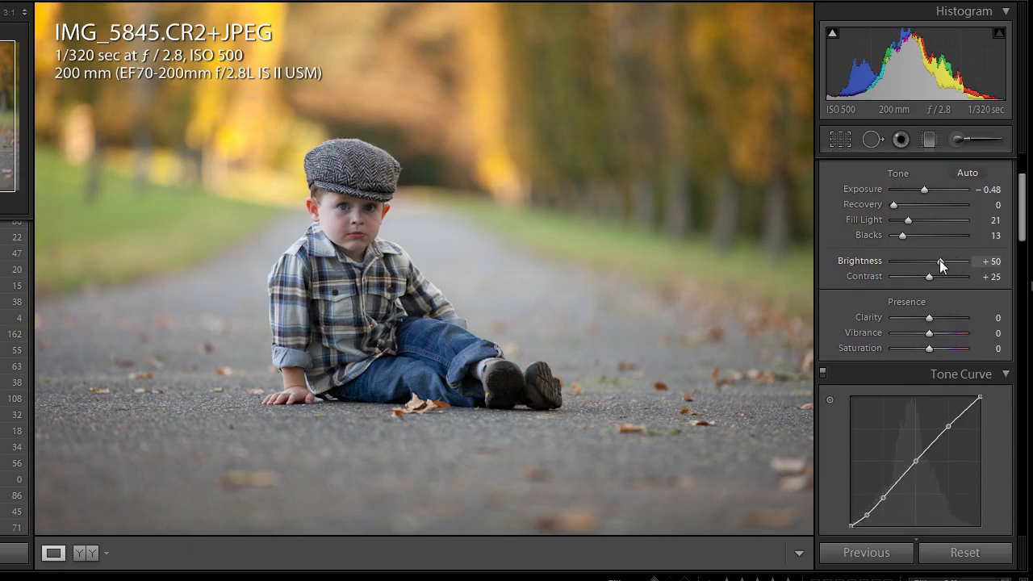
left_click_drag(942, 266, 944, 267)
left_click(992, 261)
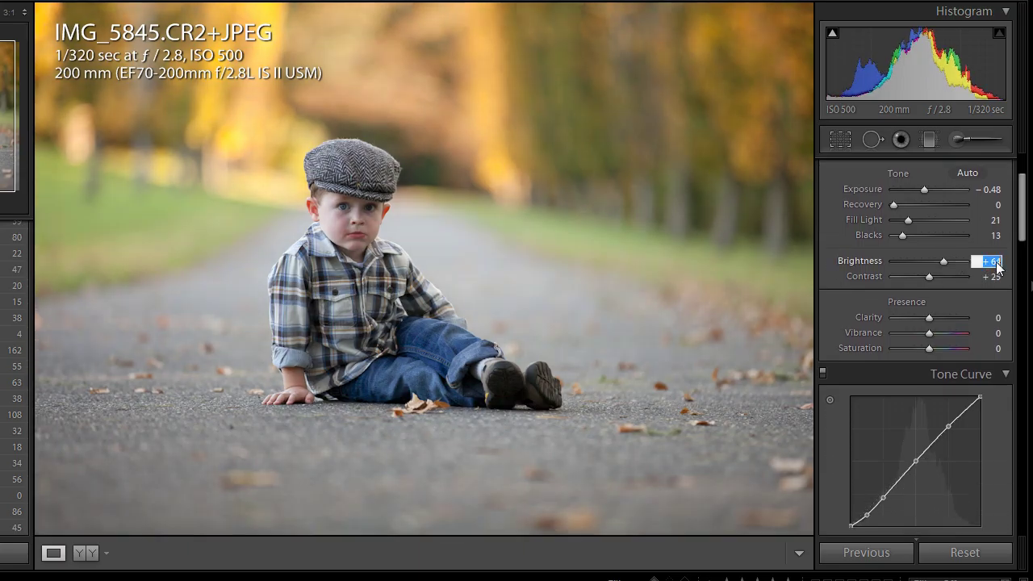
type("60")
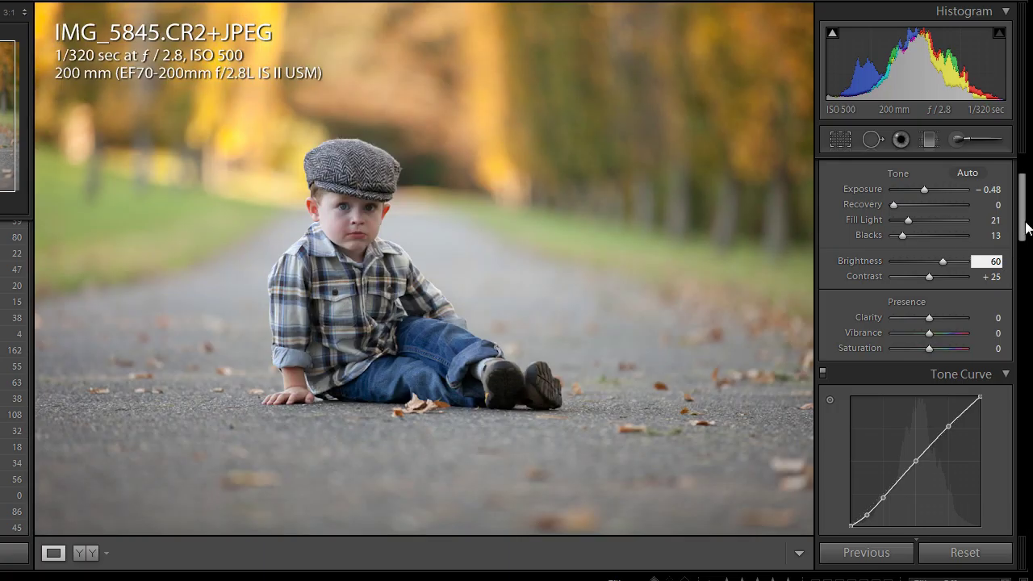
Boost Vibrance to +45 and Saturation to +13.
scroll(1021, 201, "down", 1)
left_click_drag(929, 298, 932, 298)
left_click(991, 298)
type("45")
left_click(1004, 313)
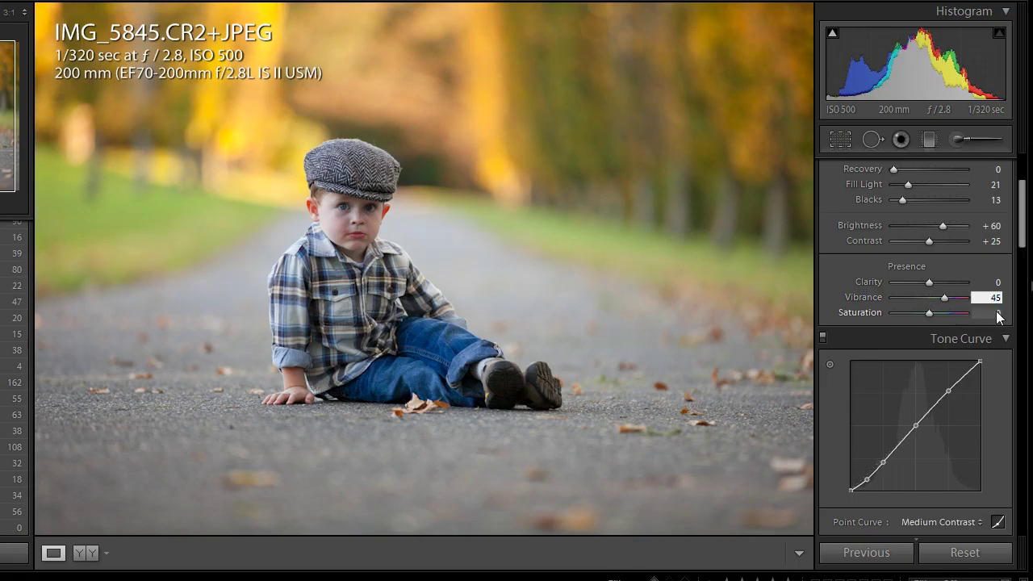
type("13")
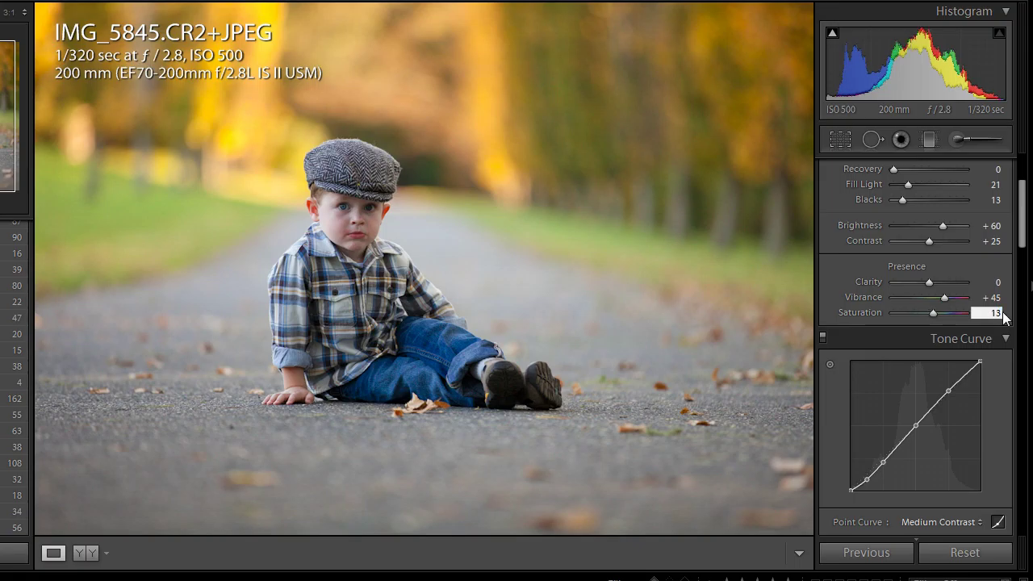
key("Return")
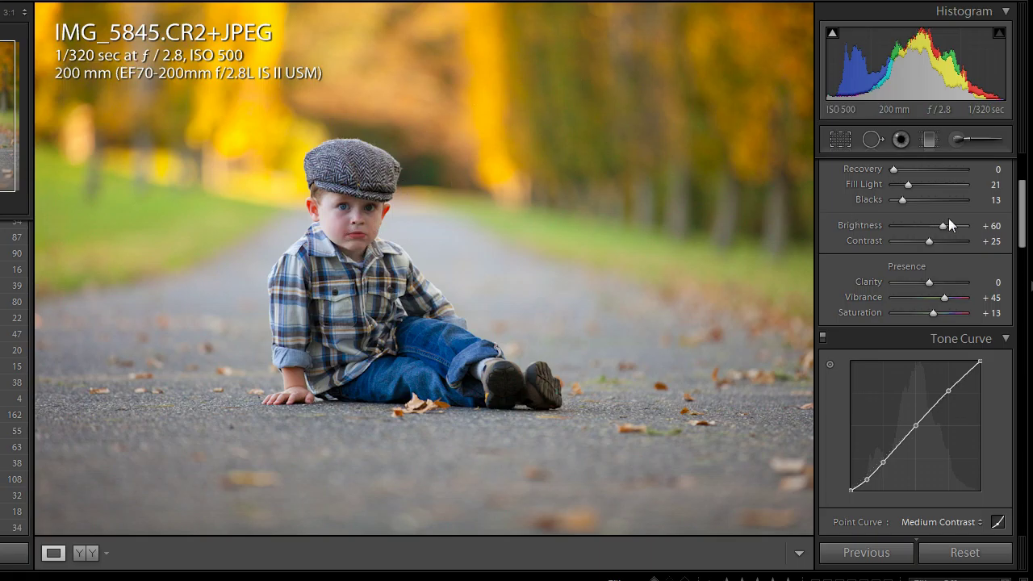
scroll(1026, 217, "down", 5)
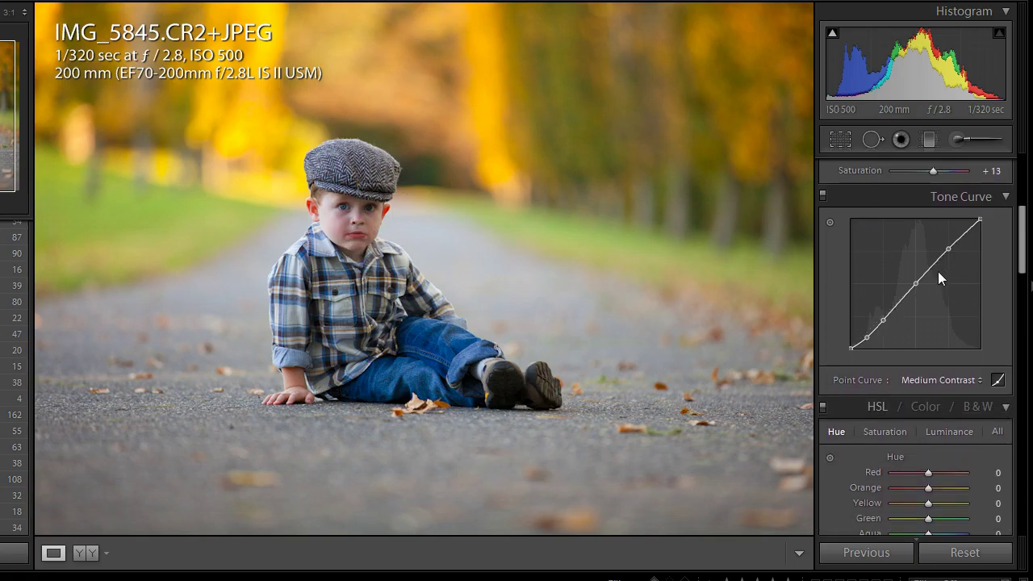
Add a slightly lifted upper-midtone point and deepen the shadow point on the tone curve.
left_click(932, 268)
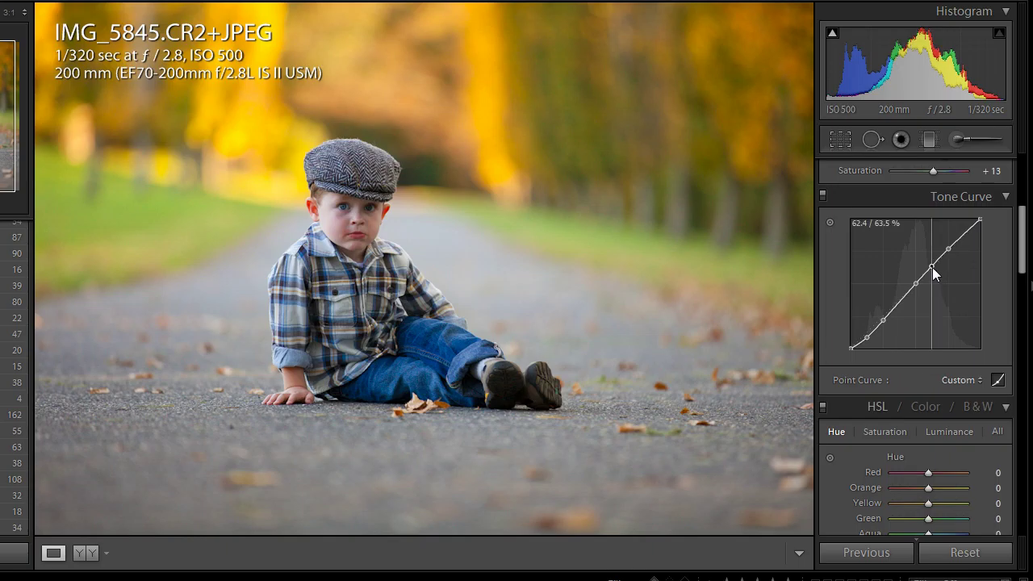
left_click_drag(932, 267, 932, 266)
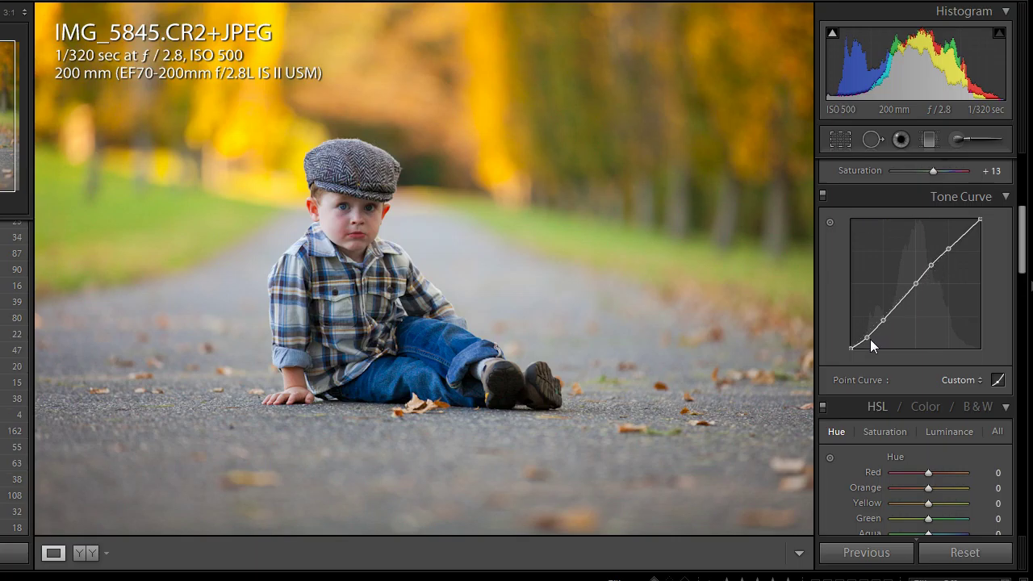
left_click_drag(867, 340, 866, 342)
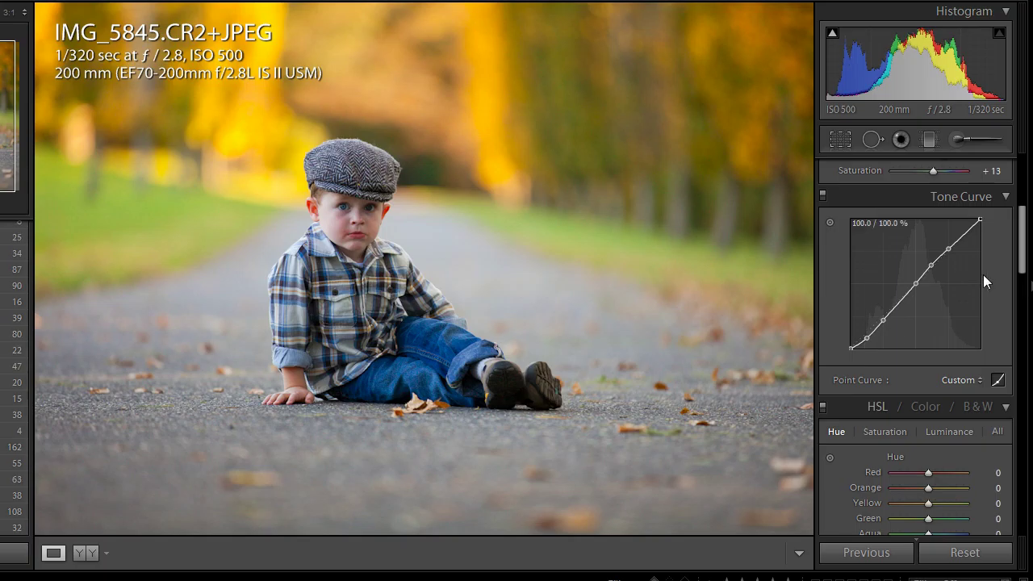
left_click_drag(1020, 270, 1020, 282)
scroll(953, 467, "down", 5)
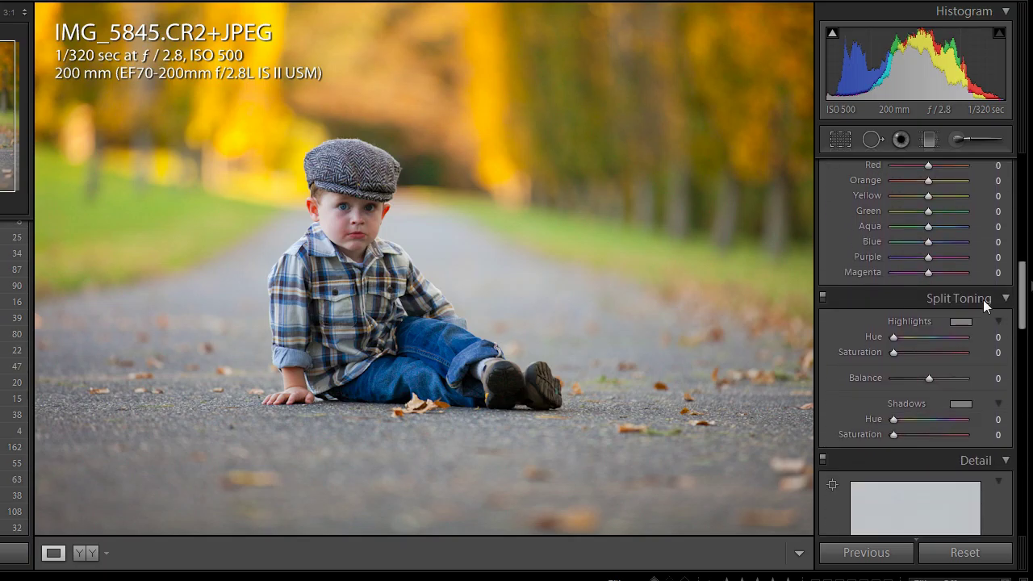
Hide the side panel to view the photo larger.
left_click(1031, 286)
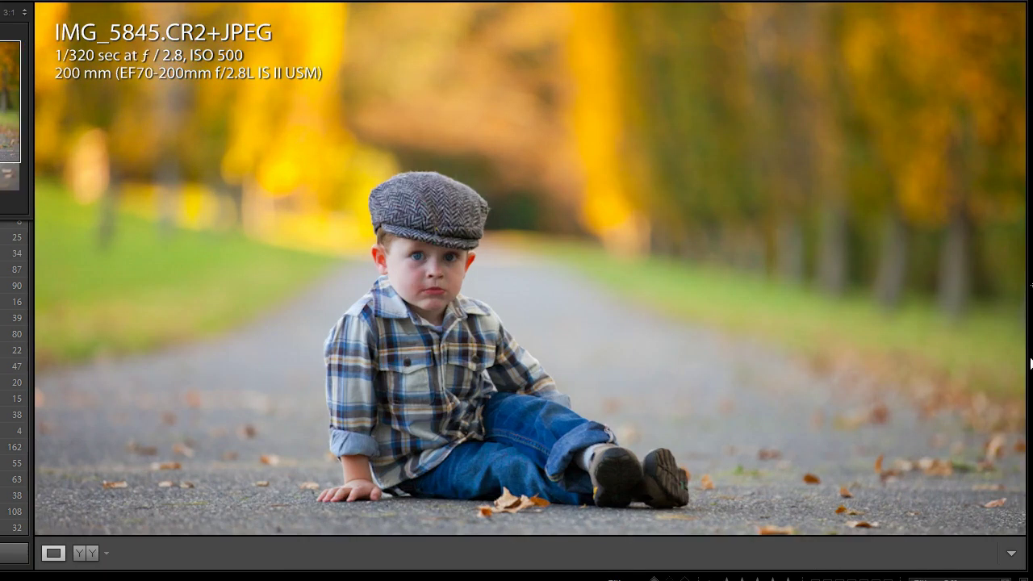
mouse_move(1031, 286)
left_click_drag(1022, 294, 1025, 425)
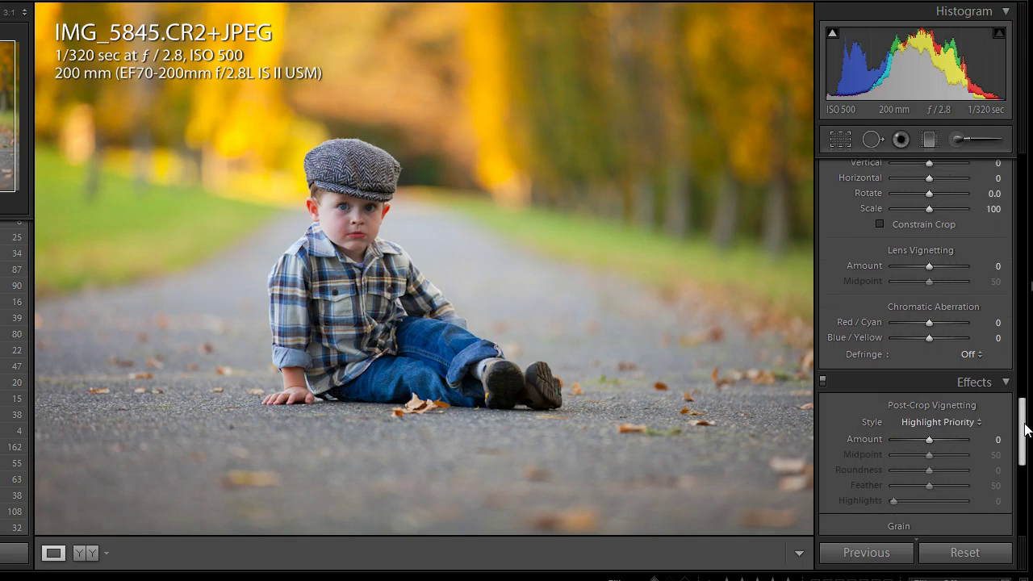
left_click(1029, 416)
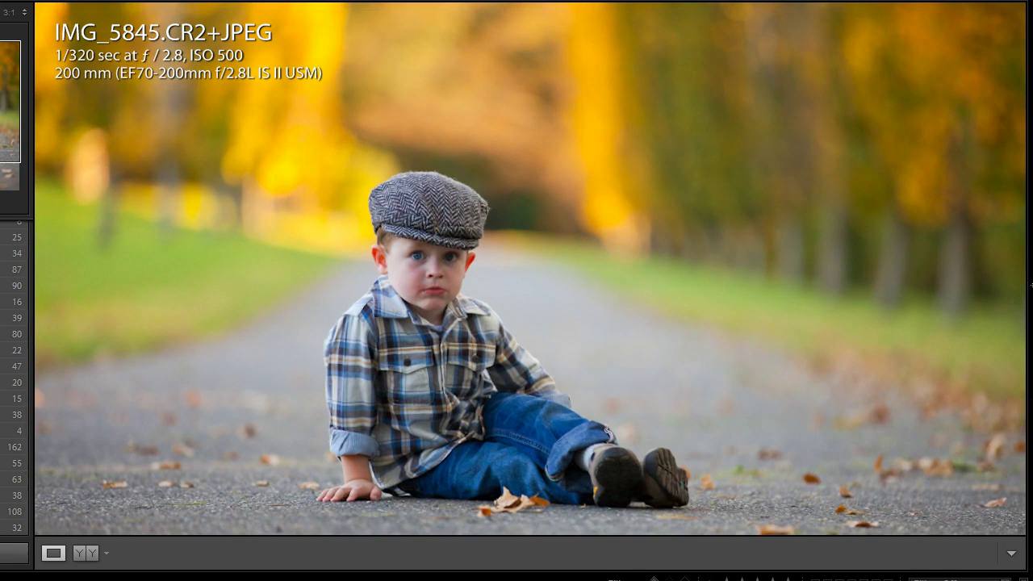
Restore the side panel and set Post-Crop Vignetting to Amount −8, Midpoint 57.
left_click(1029, 418)
left_click_drag(1022, 421, 1022, 433)
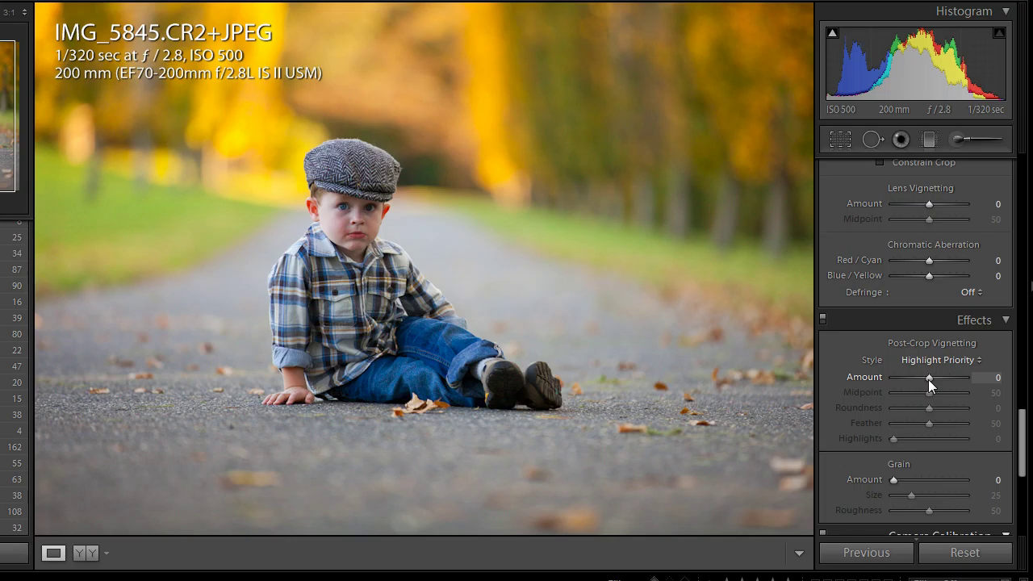
left_click_drag(928, 379, 926, 380)
left_click(998, 378)
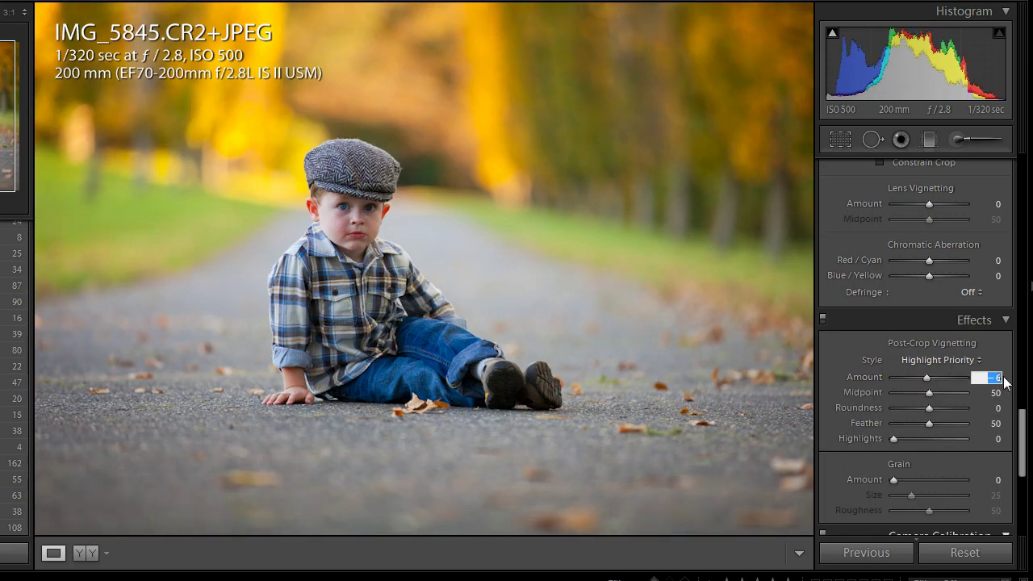
type("-8")
key("Return")
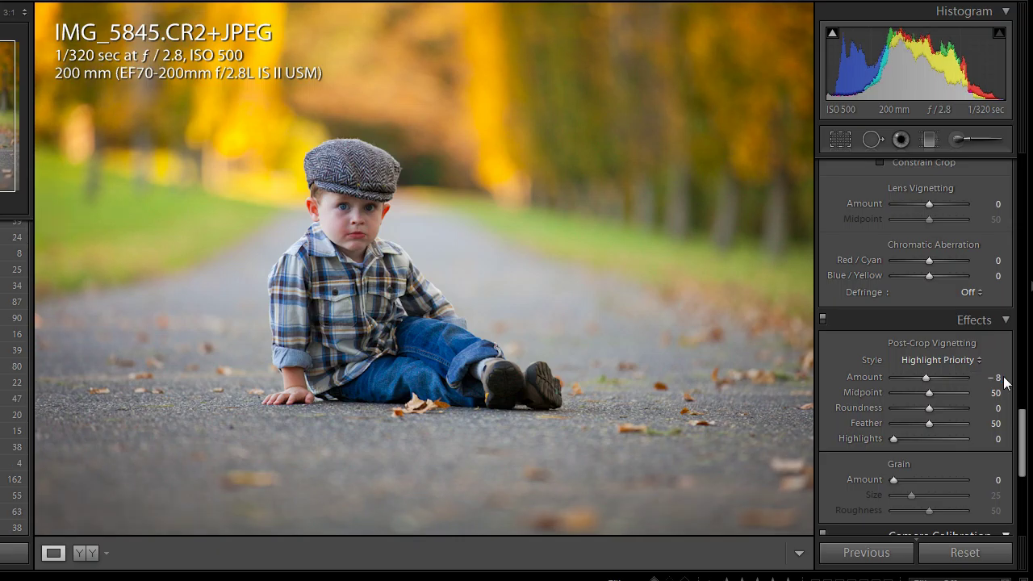
left_click(996, 394)
key("Up")
key("Up")
key("Up")
key("Up")
key("Up")
key("Up")
key("Up")
key("Return")
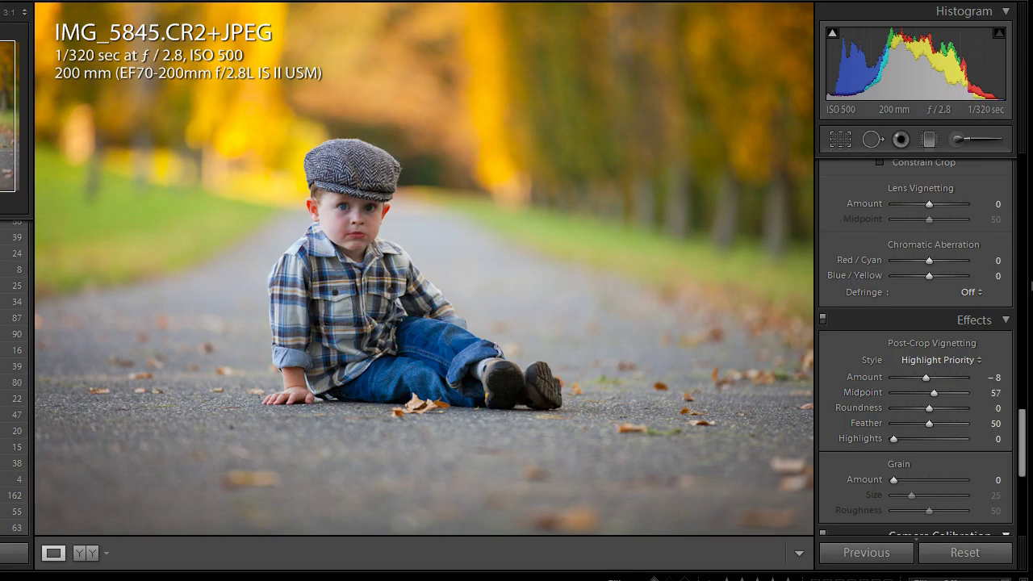
left_click_drag(1022, 424, 1026, 149)
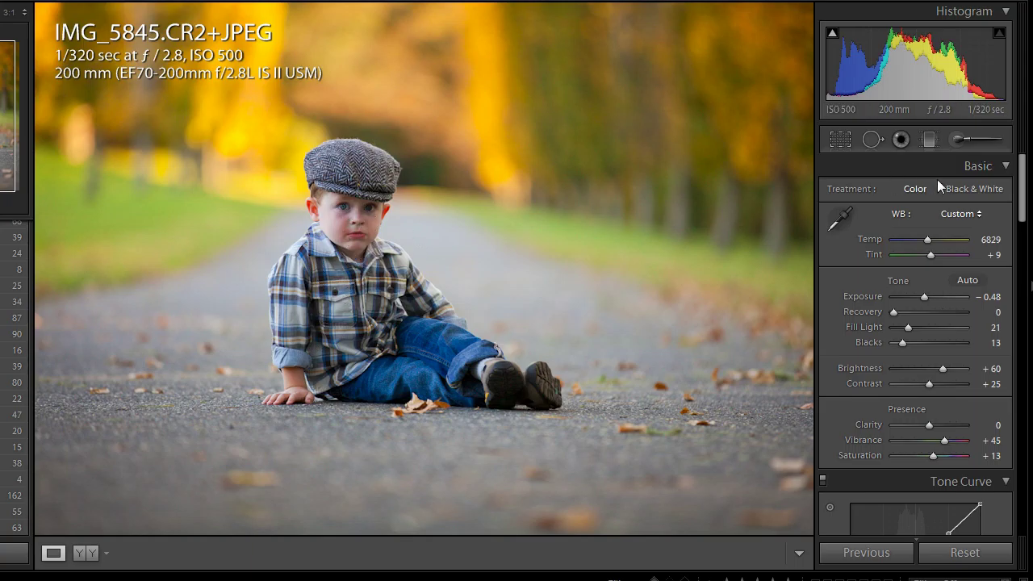
Start an Adjustment Brush with the Dodge (Lighten) effect preset.
left_click(955, 140)
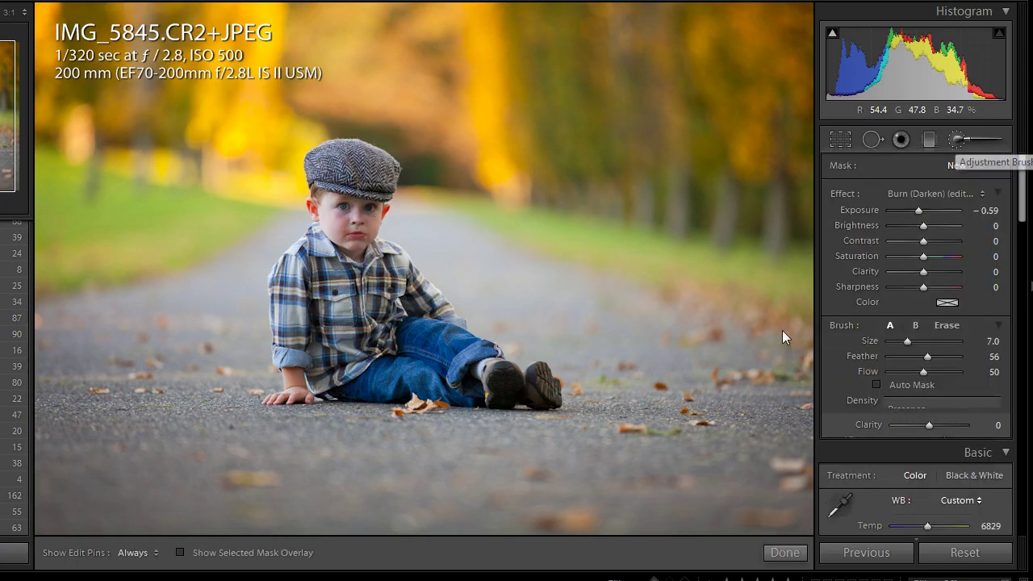
left_click(922, 192)
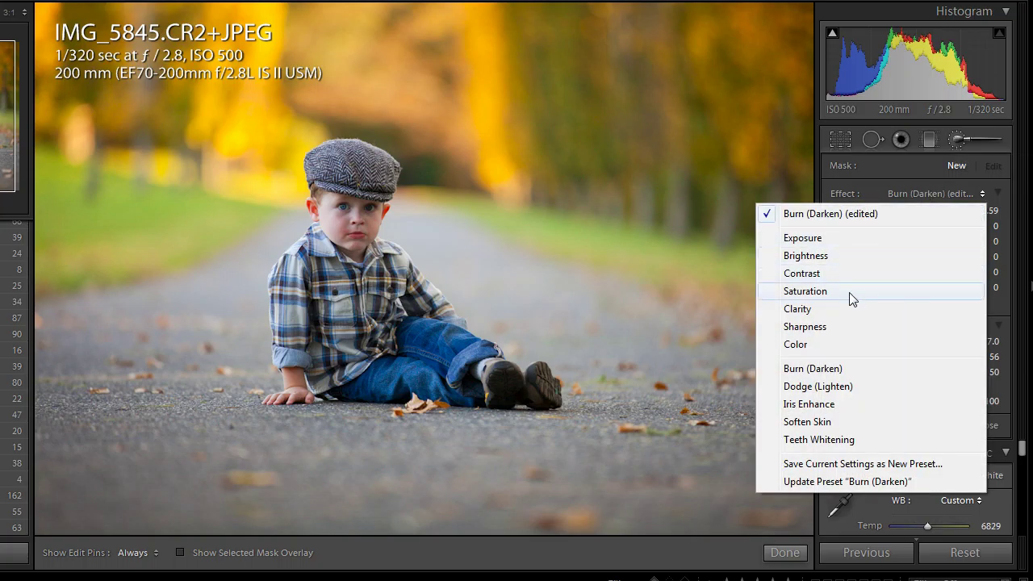
left_click(837, 386)
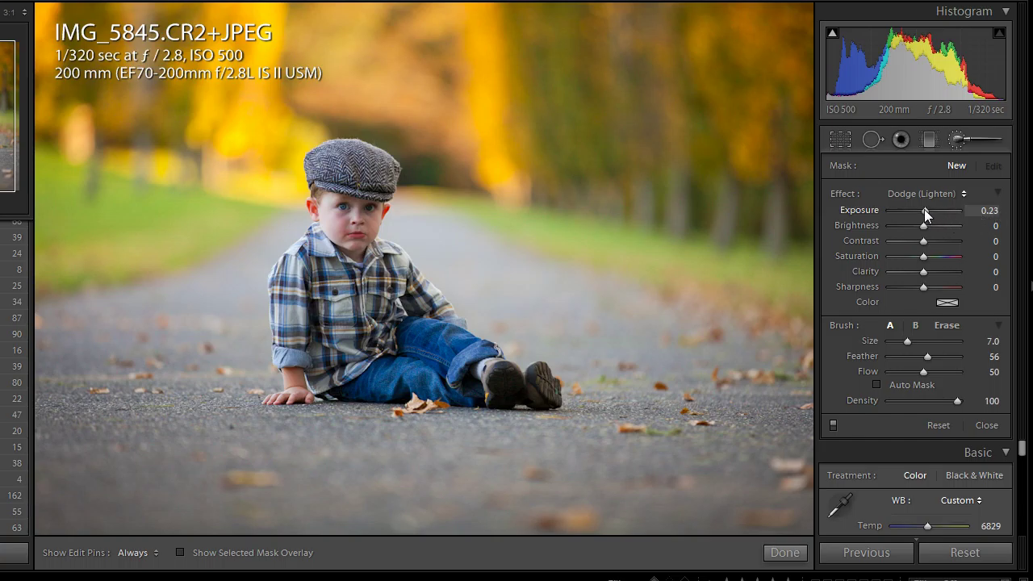
Set the dodge brush to Exposure 0.39, Brightness 45 and Saturation 5.
left_click_drag(925, 209, 928, 210)
left_click(988, 210)
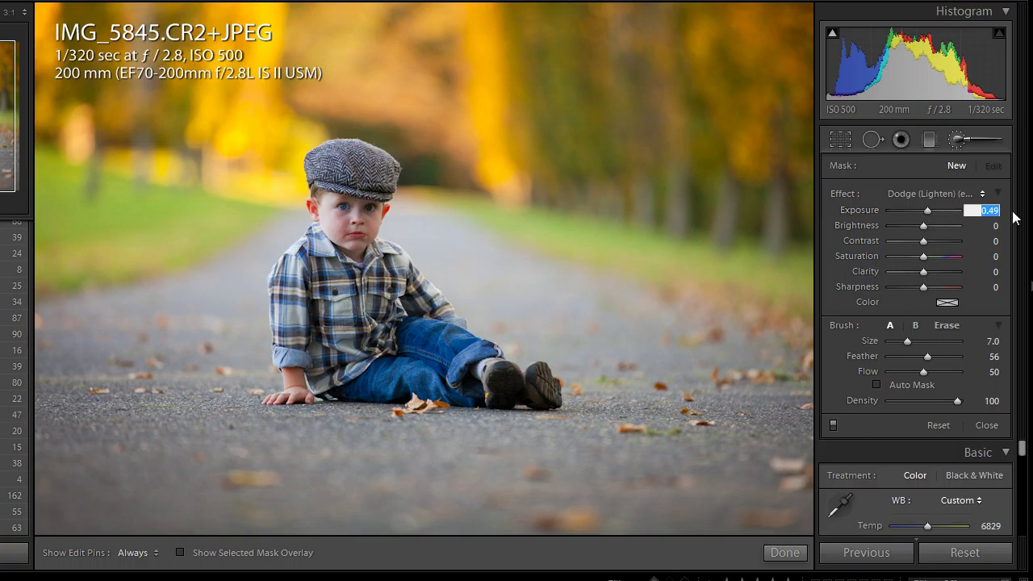
type(".4")
type("9")
left_click(996, 227)
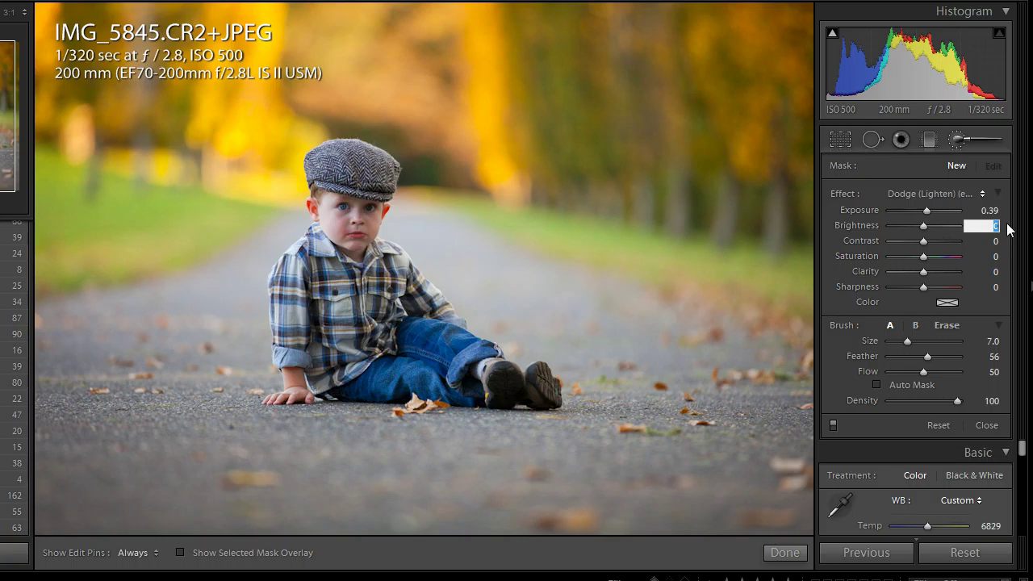
type("45")
key("Return")
left_click(996, 258)
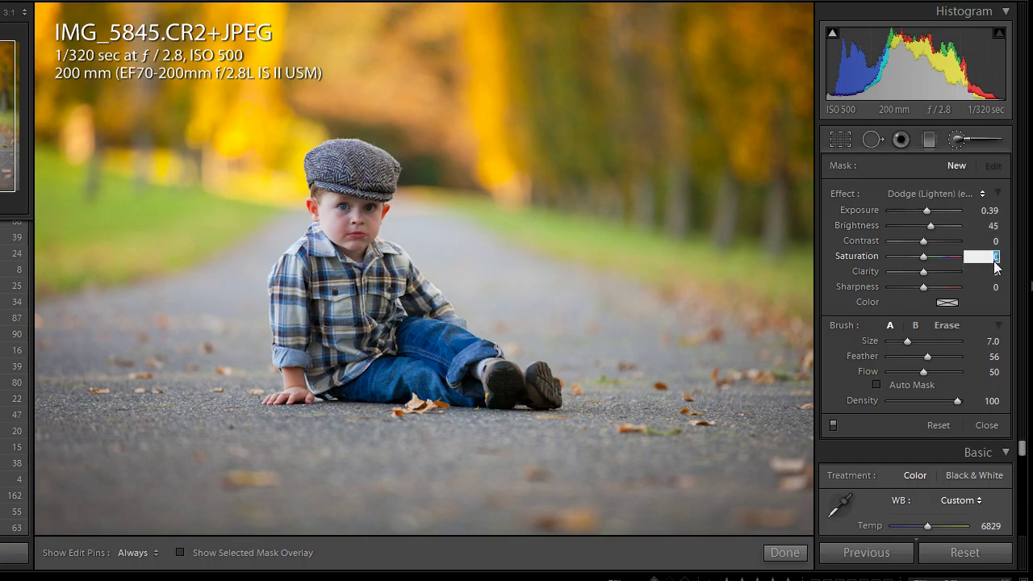
type("5")
key("Return")
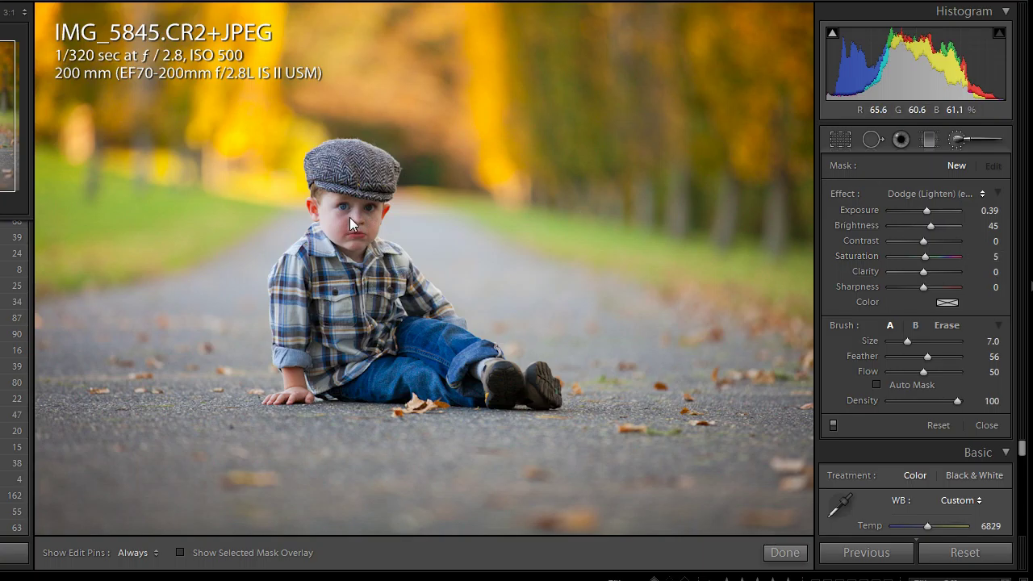
Select the dodge adjustment on the boy's face and view its mask zoomed in.
key("h")
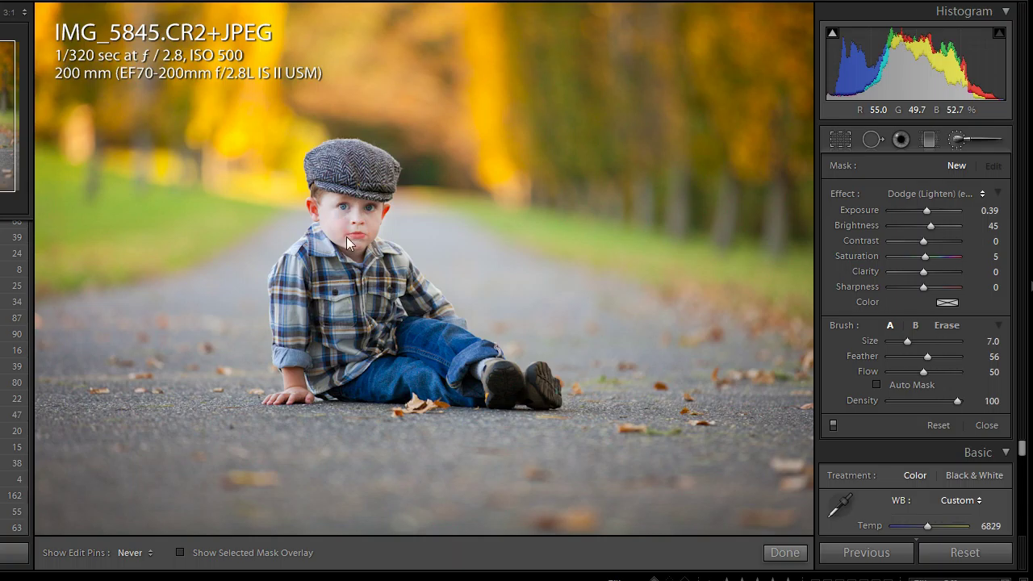
key("h")
left_click(348, 214)
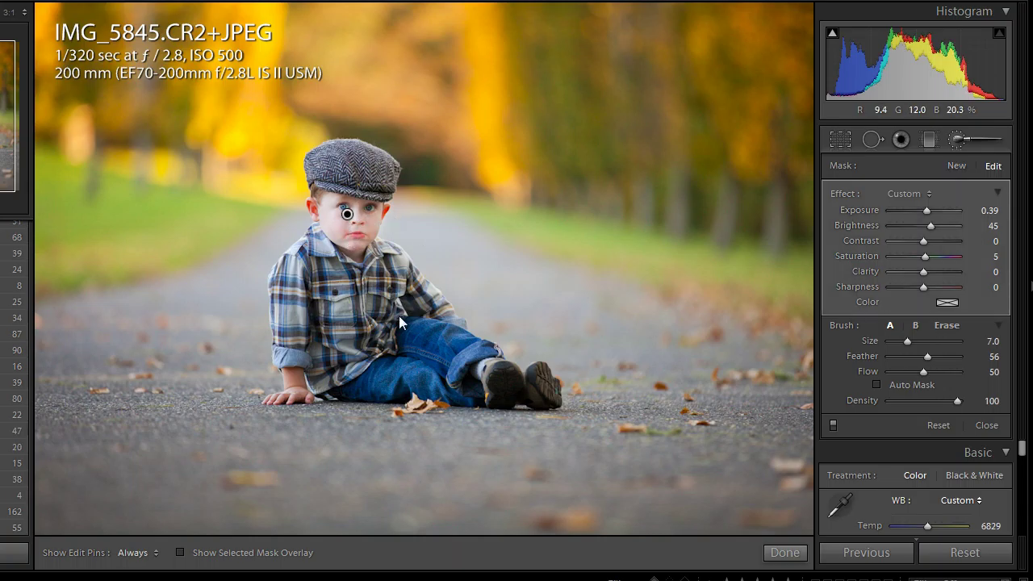
key("o")
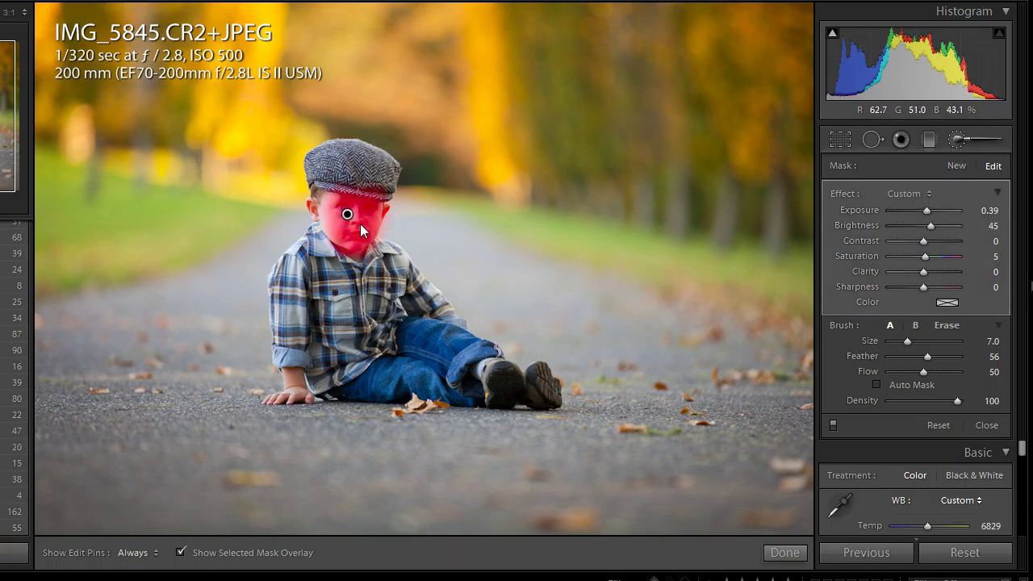
key("z")
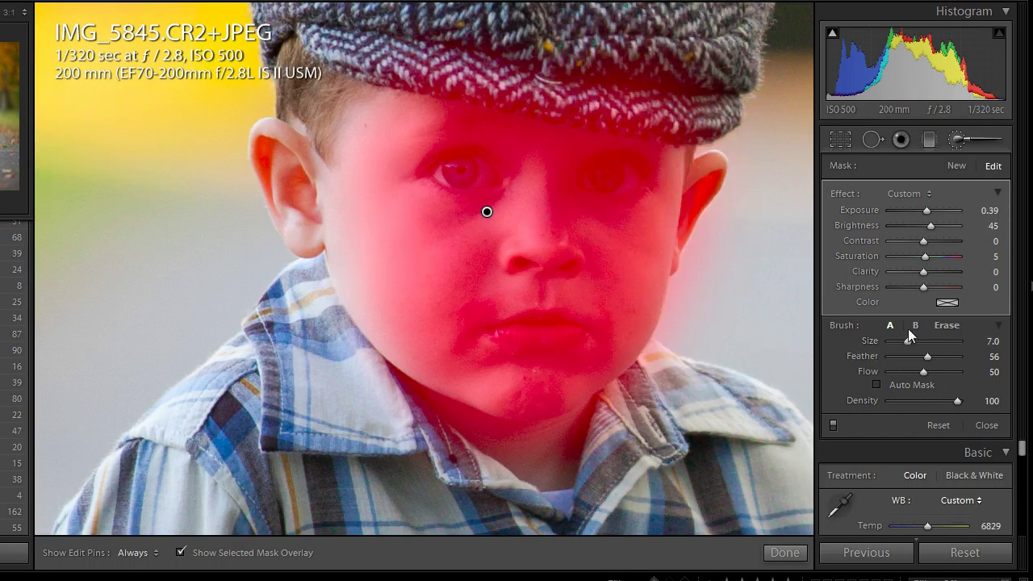
Erase the mask spill along the face edge, then hide the overlay and zoom out.
left_click(947, 325)
key("h")
mouse_move(358, 194)
left_mouse_down()
mouse_move(369, 154)
mouse_move(365, 287)
left_mouse_up()
key("h")
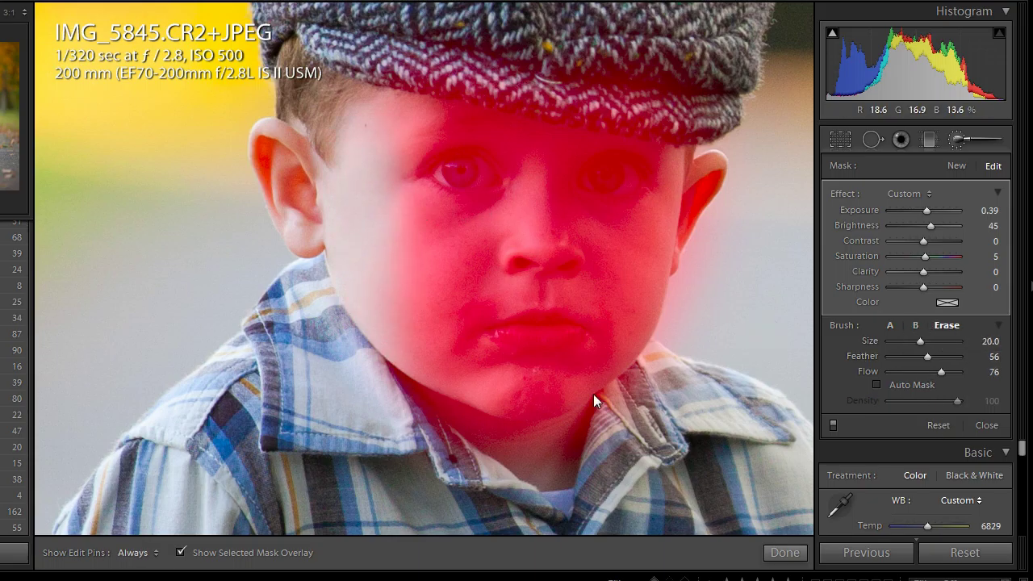
key("o")
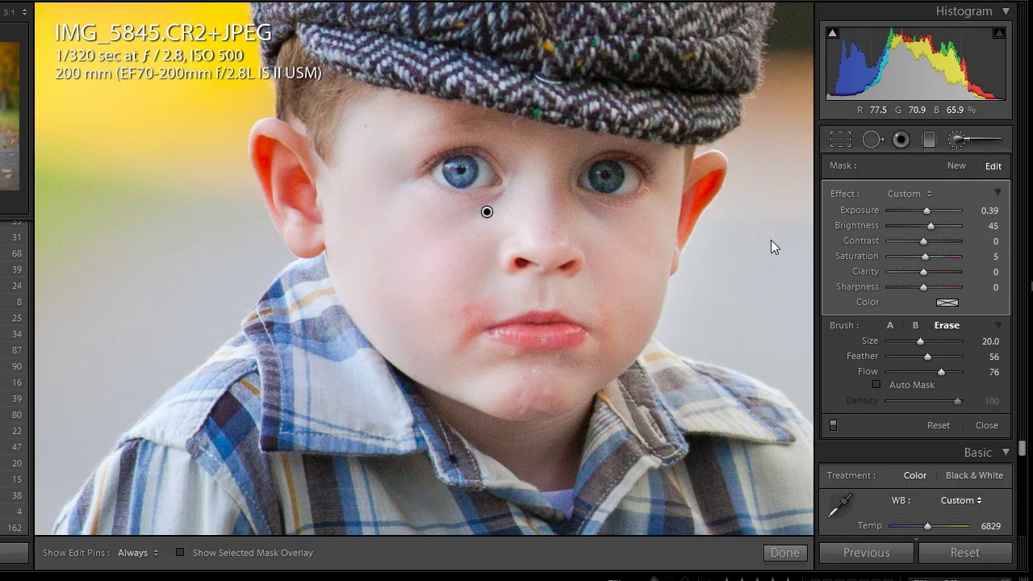
key("z")
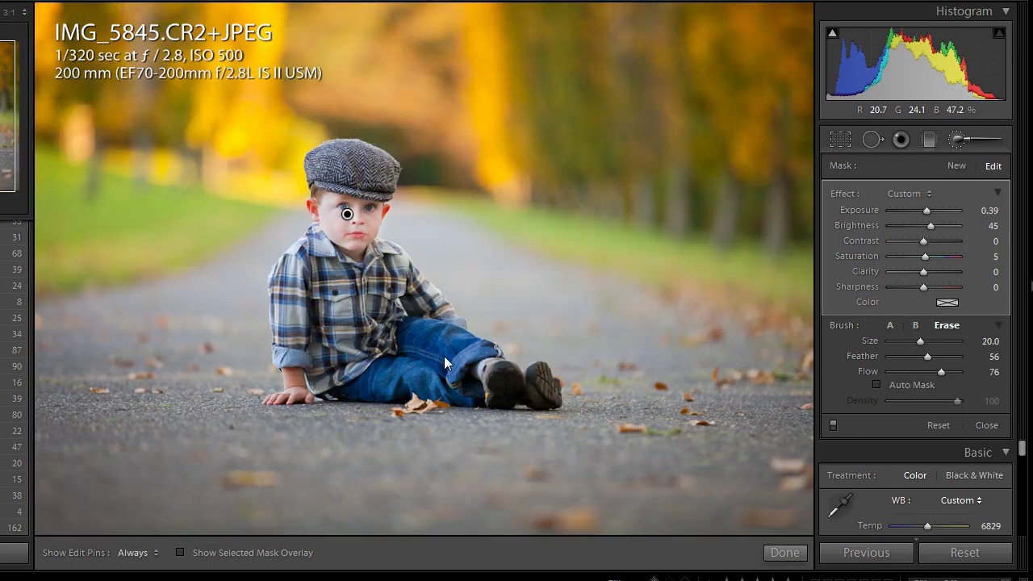
Shrink the erase brush to size 2.0 and zoom in on the boy's face.
key("h")
key("h")
key("bracketleft")
key("bracketleft")
key("bracketleft")
key("bracketleft")
key("h")
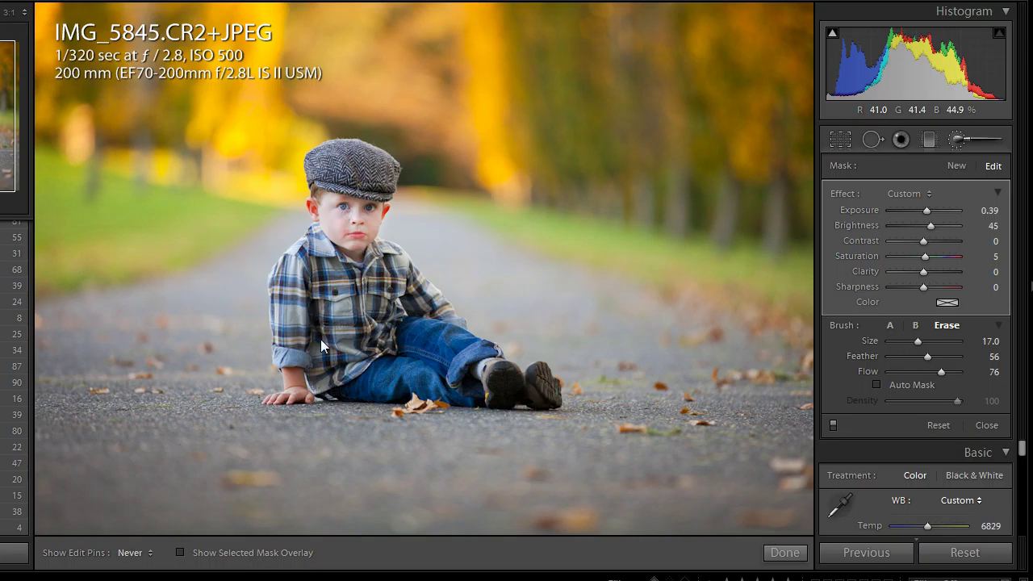
key("h")
key("bracketleft")
key("bracketleft")
key("bracketleft")
key("bracketleft")
key("bracketleft")
key("bracketleft")
key("bracketleft")
key("bracketleft")
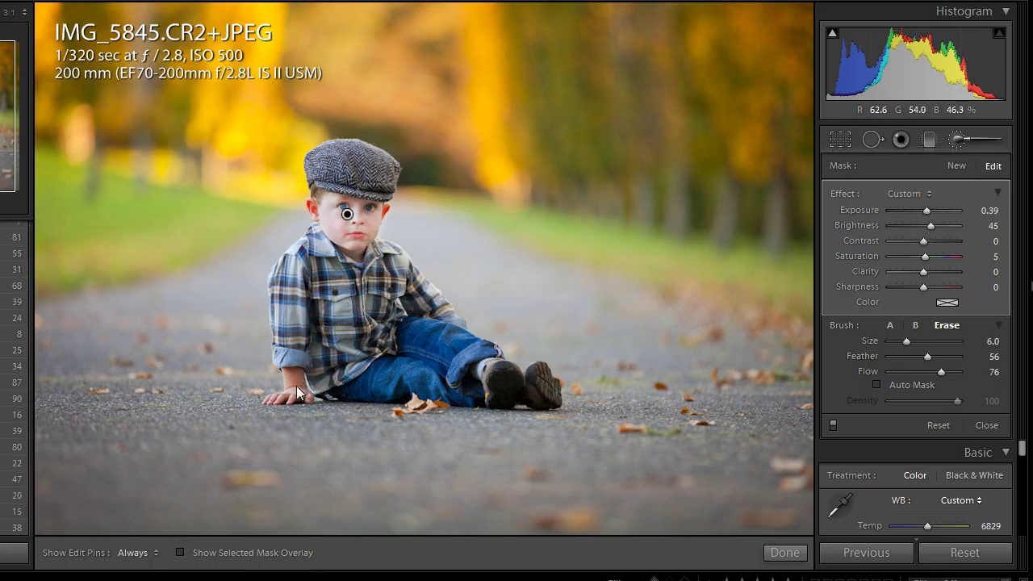
key("h")
key("bracketleft")
key("bracketleft")
key("bracketleft")
key("h")
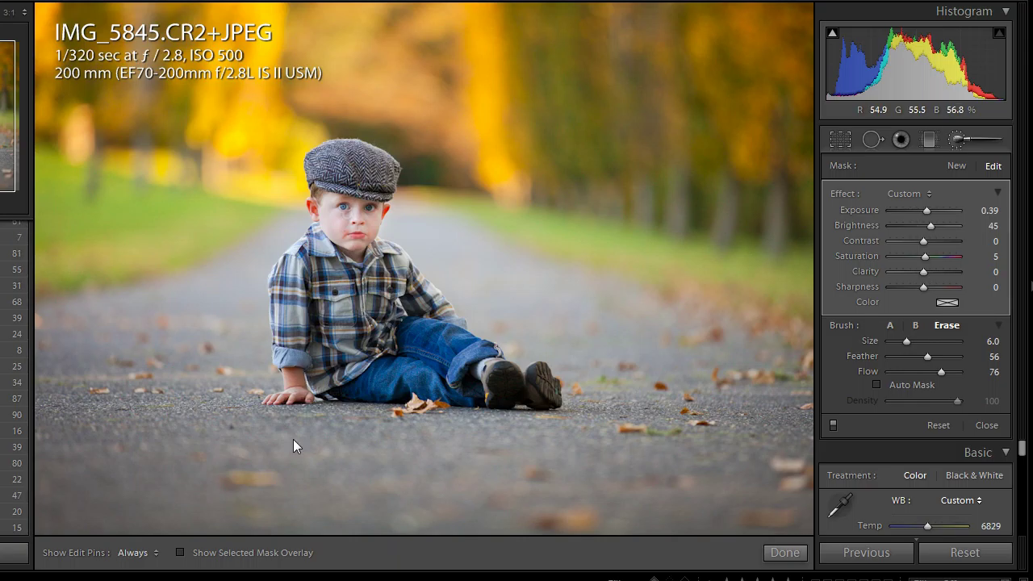
key("h")
key("h")
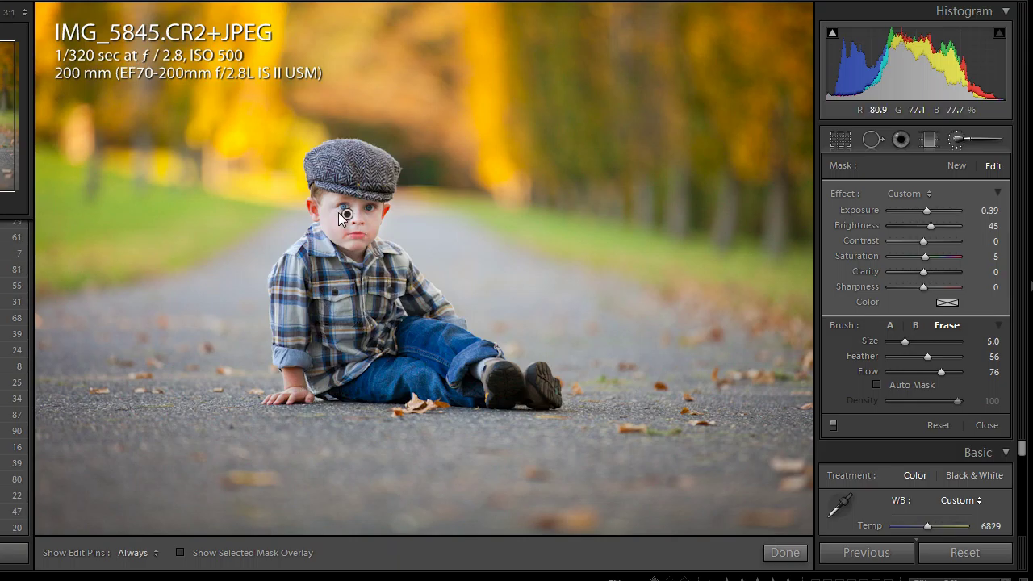
key("bracketleft")
key("bracketleft")
key("bracketleft")
key("bracketleft")
key("h")
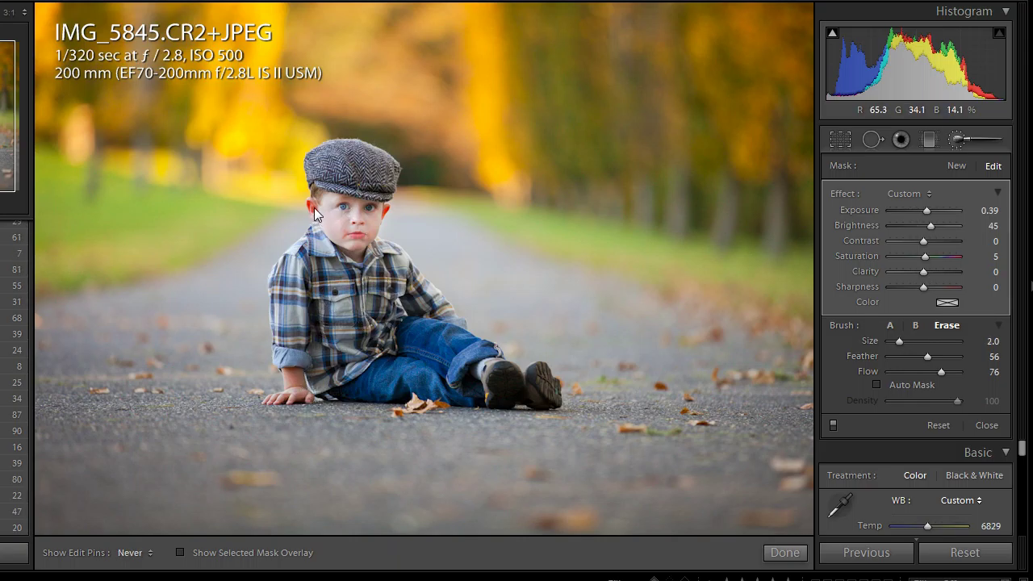
key("h")
key("h")
key("h")
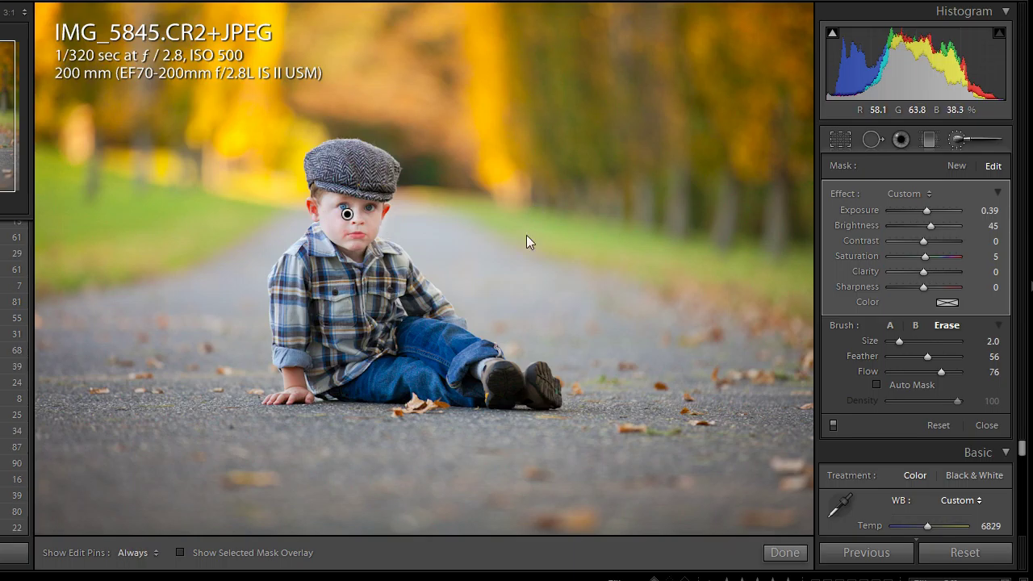
key("z")
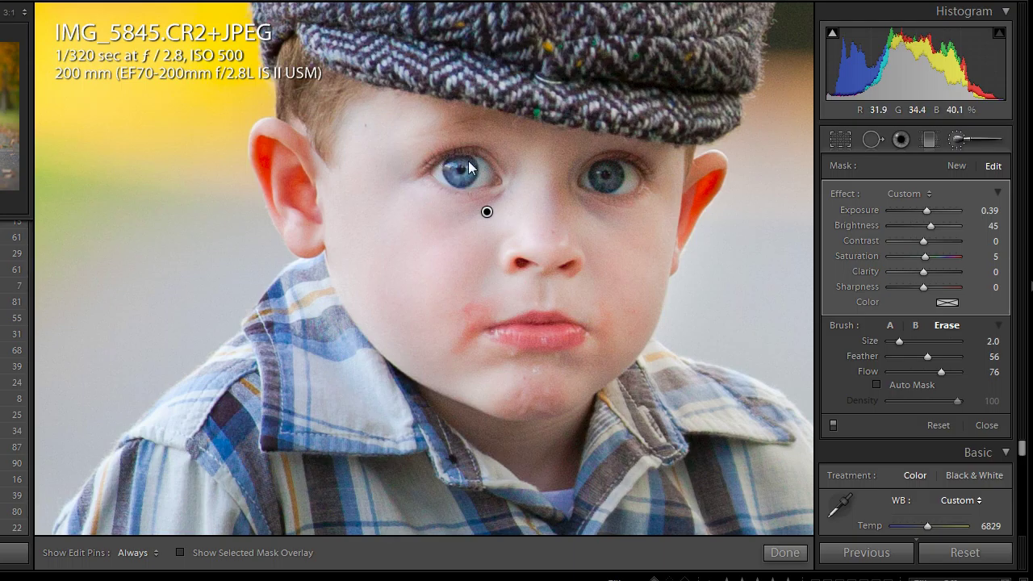
Add a new Dodge (Lighten) adjustment brightening the boy's left iris.
left_click(953, 165)
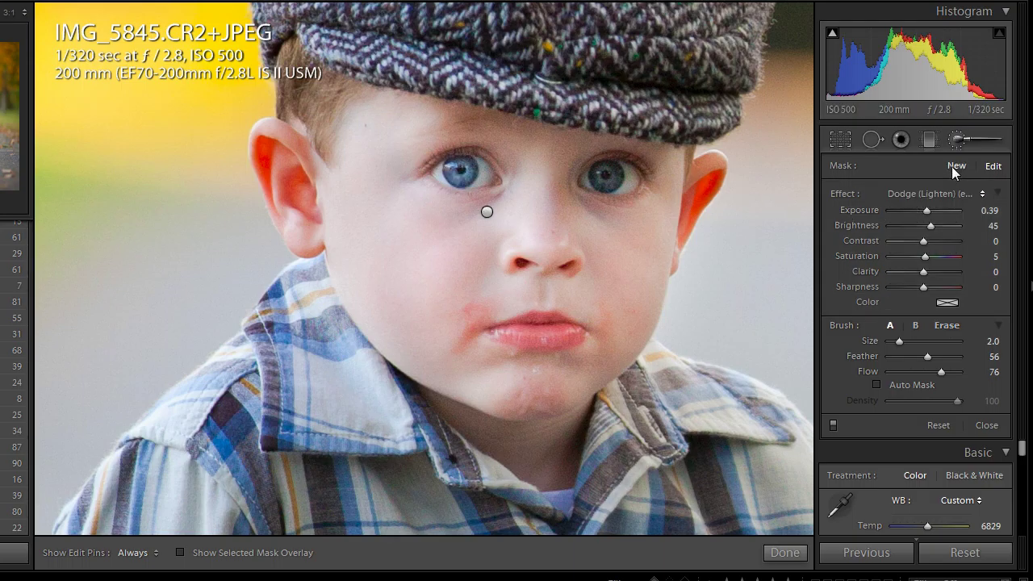
left_click(910, 197)
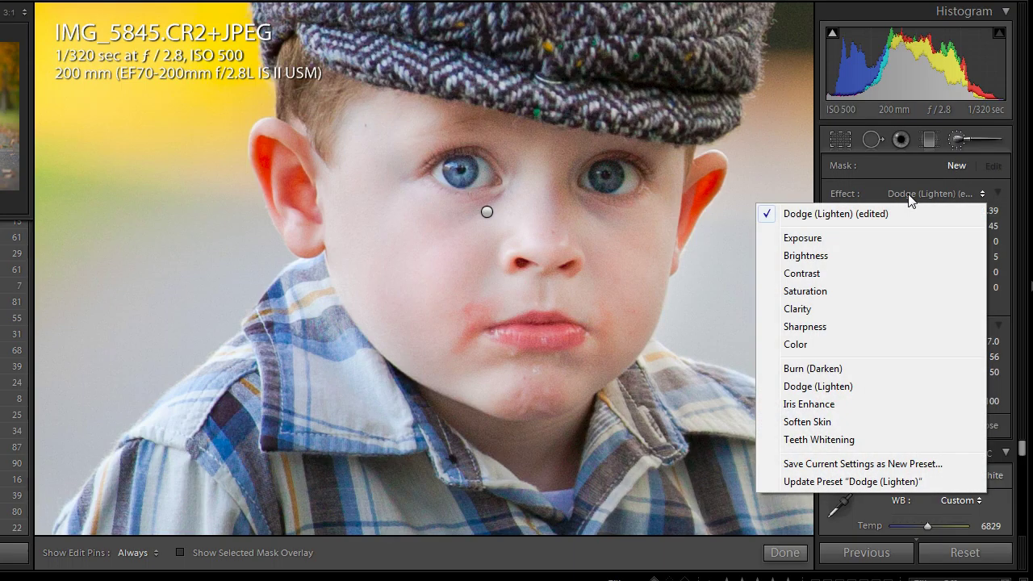
left_click(887, 213)
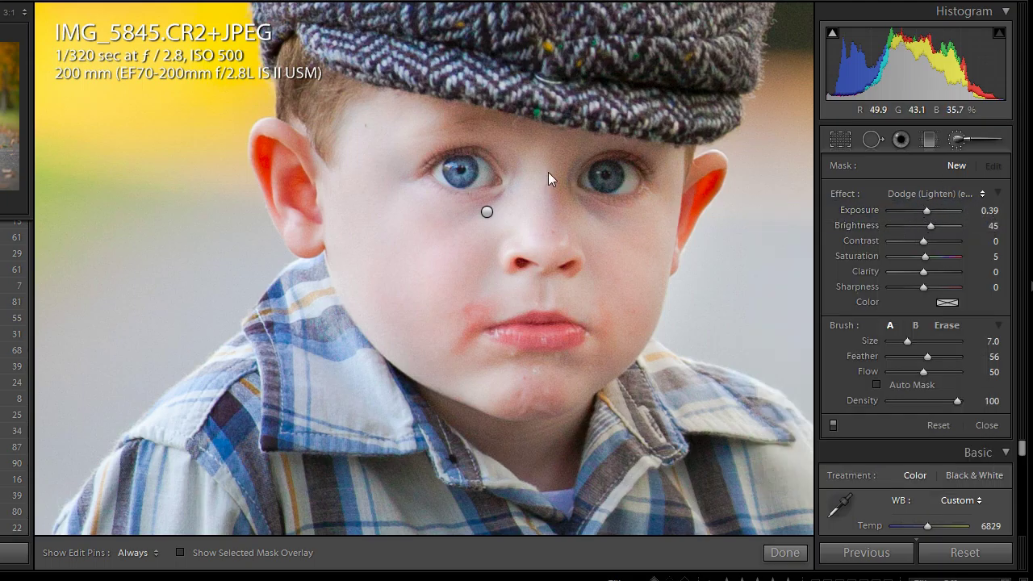
scroll(443, 173, "down", 6)
key("h")
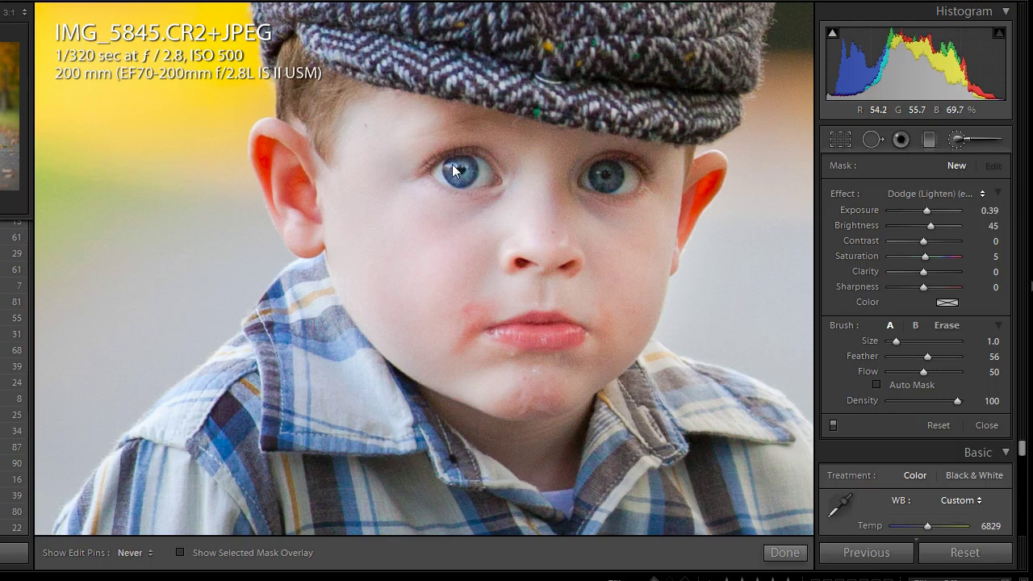
left_click(455, 167)
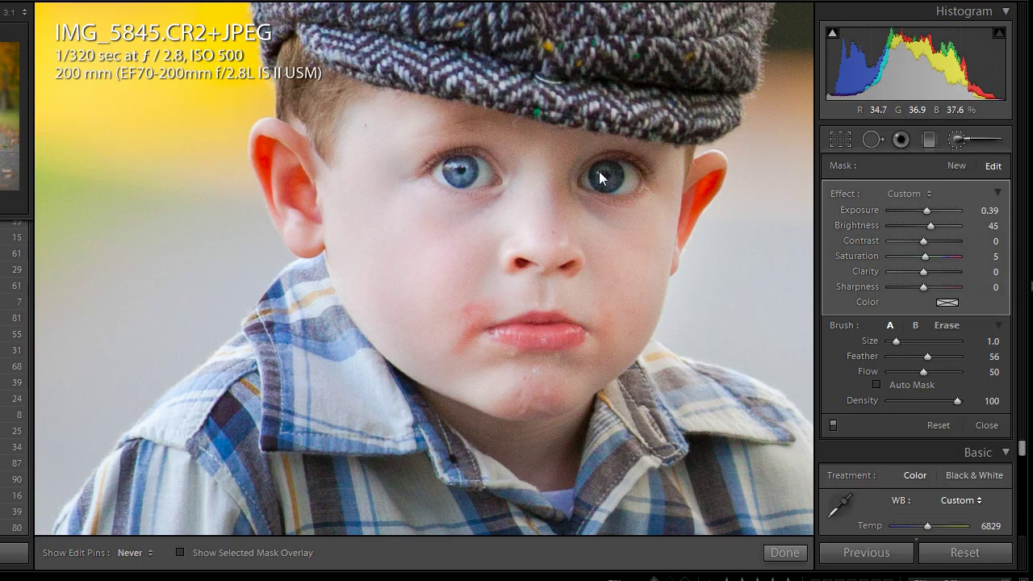
key("h")
left_click(955, 164)
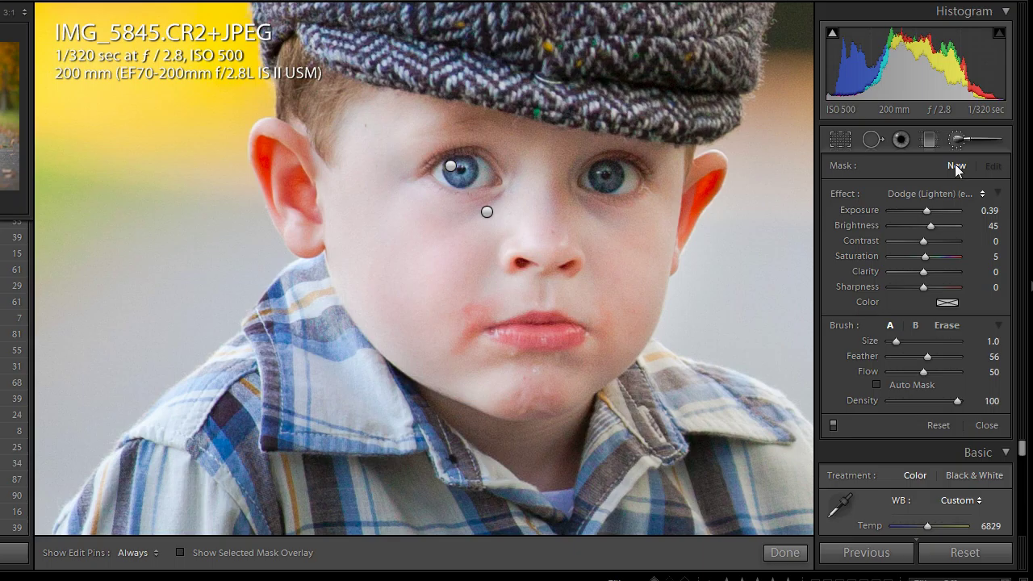
Add a Burn (Darken) adjustment at −0.68 exposure painted around the left eye.
left_click(916, 193)
left_click(852, 369)
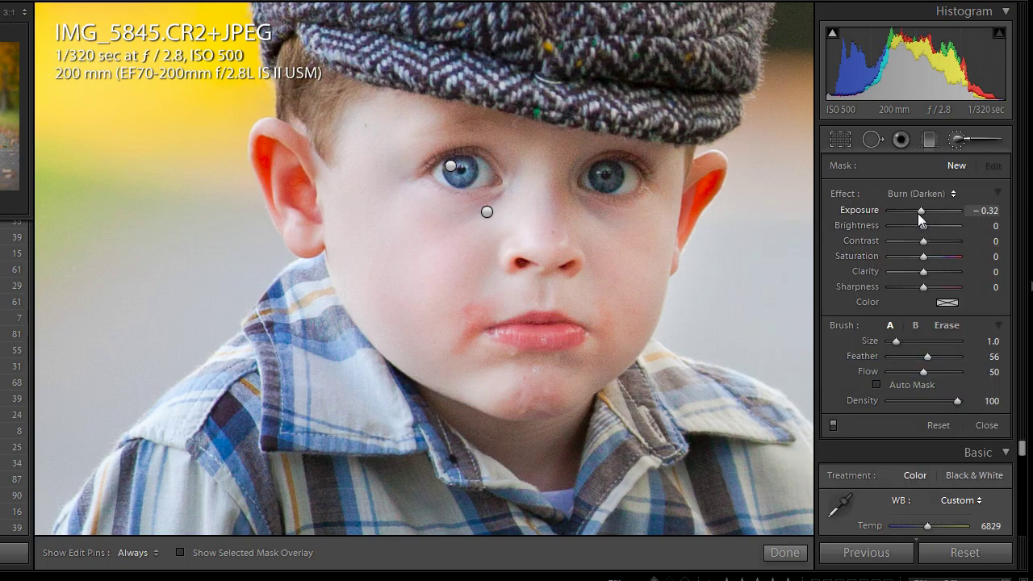
left_click_drag(919, 213, 916, 213)
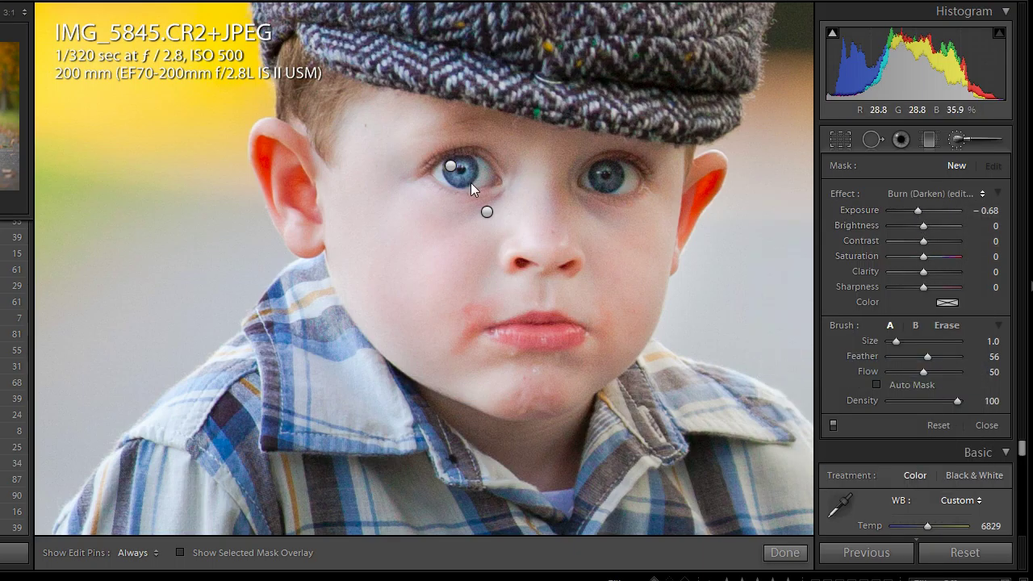
key("h")
left_click_drag(463, 185, 433, 161)
Check the eye pins, zoom back out to the full portrait and close the Adjustment Brush.
key("h")
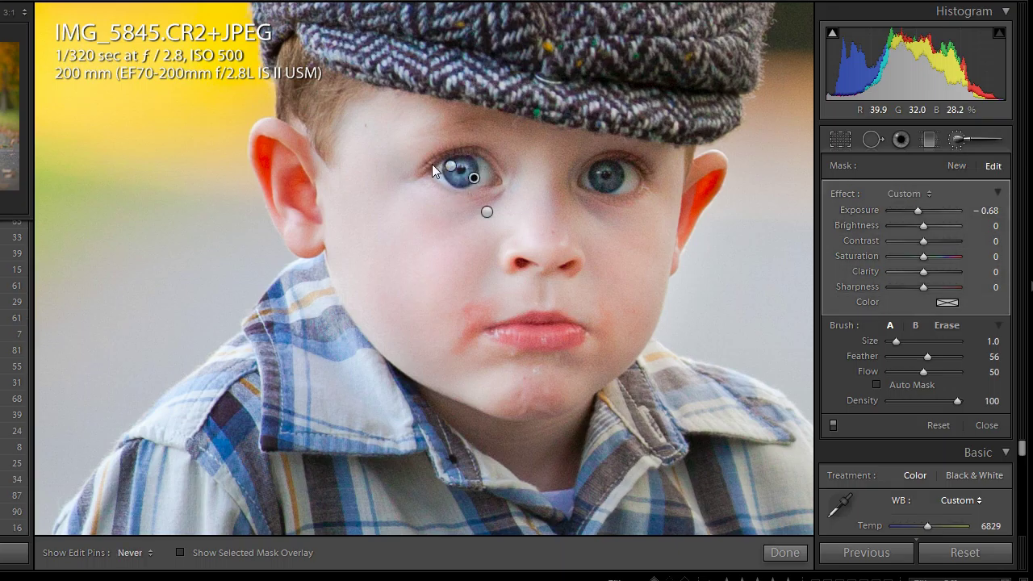
key("h")
key("h")
key("h")
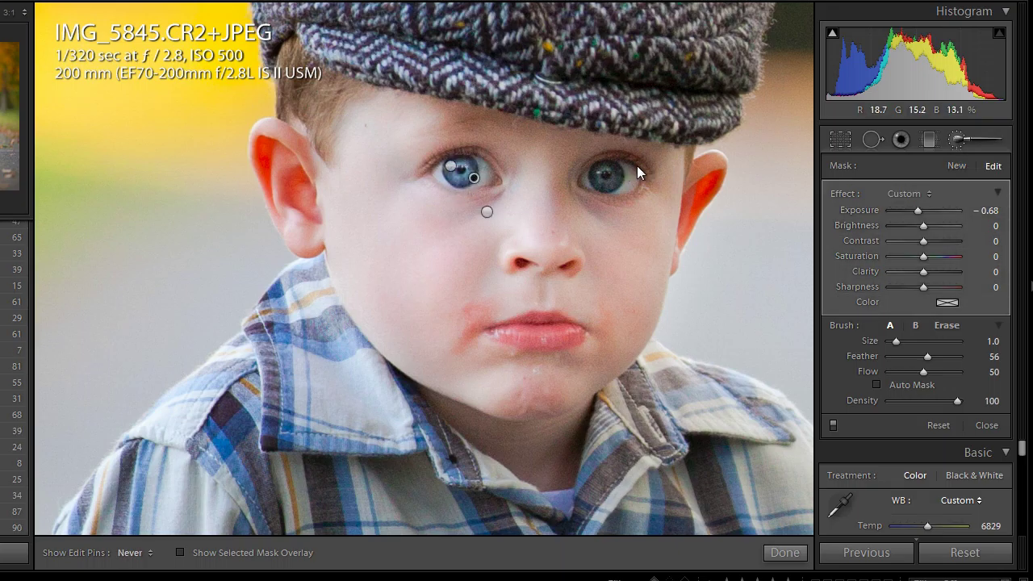
key("h")
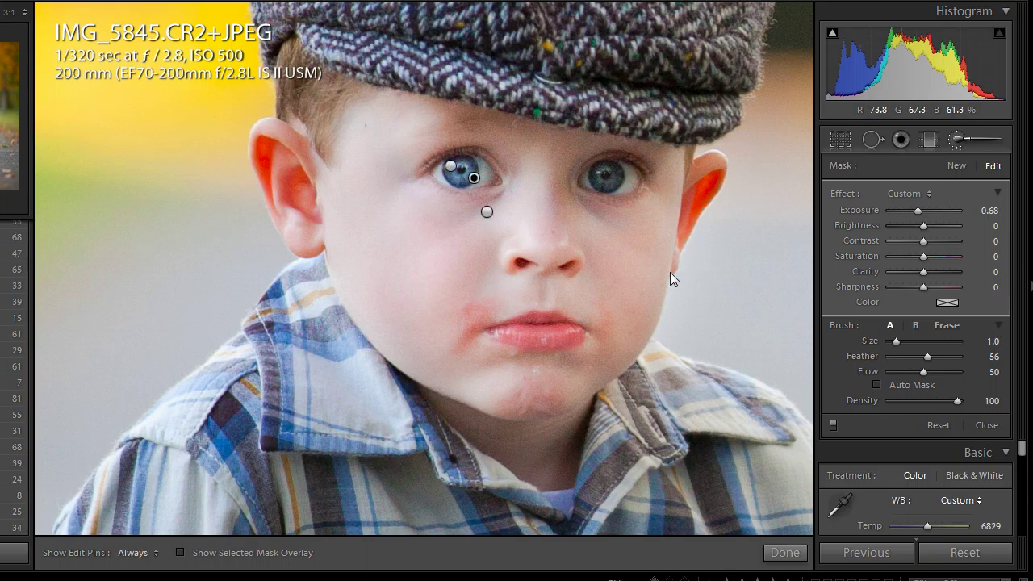
key("z")
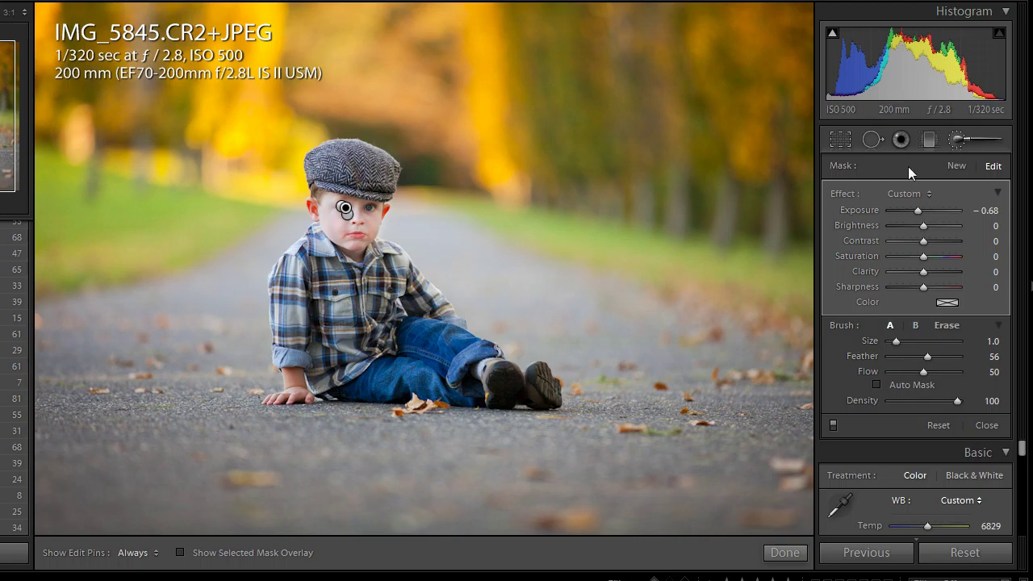
left_click(958, 142)
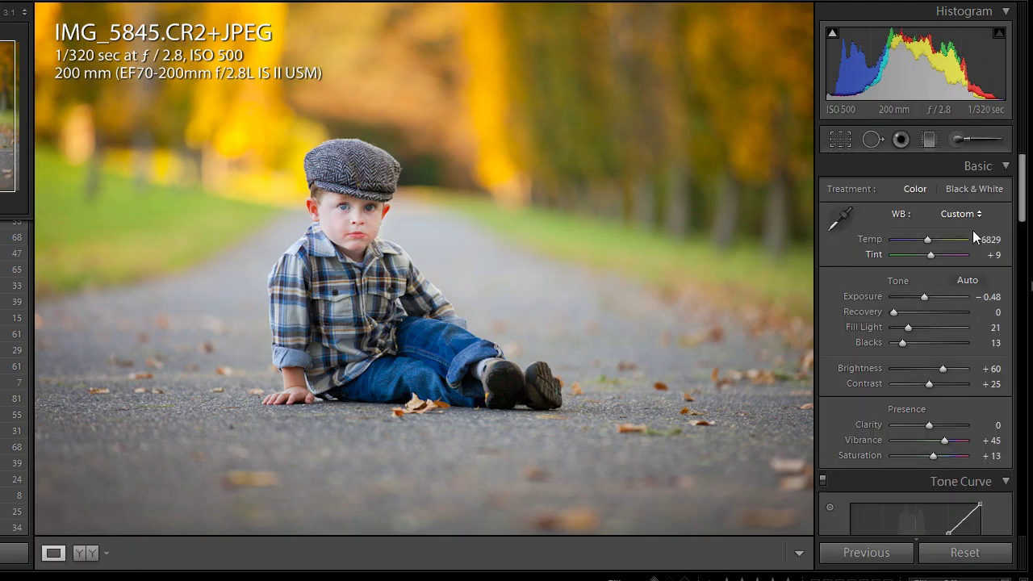
left_click_drag(1022, 217, 1030, 238)
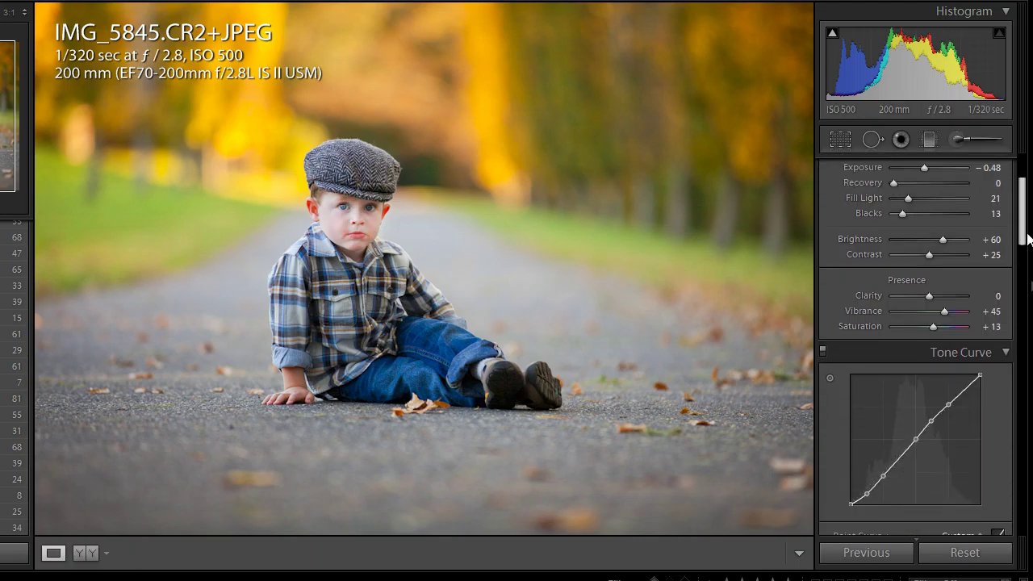
Reopen the Adjustment Brush and inspect the existing adjustments on the boy's eye.
scroll(1029, 238, "up", 3)
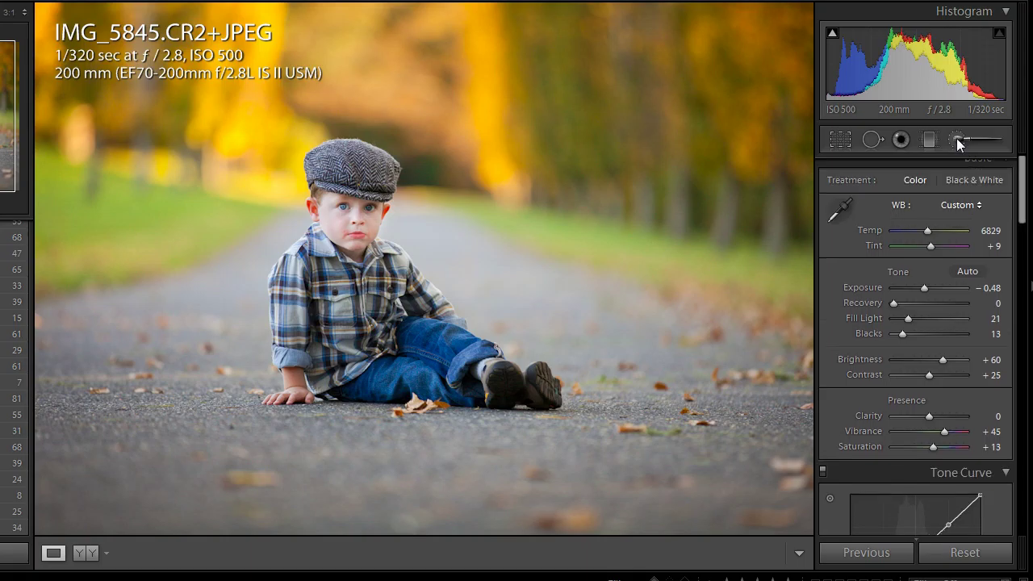
left_click(957, 138)
left_click(344, 210)
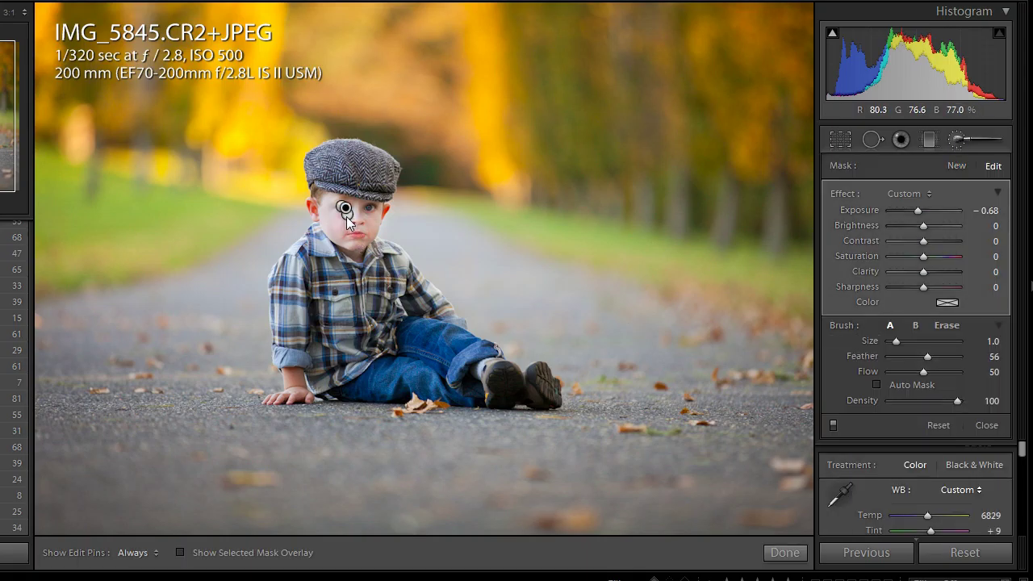
left_click(344, 210)
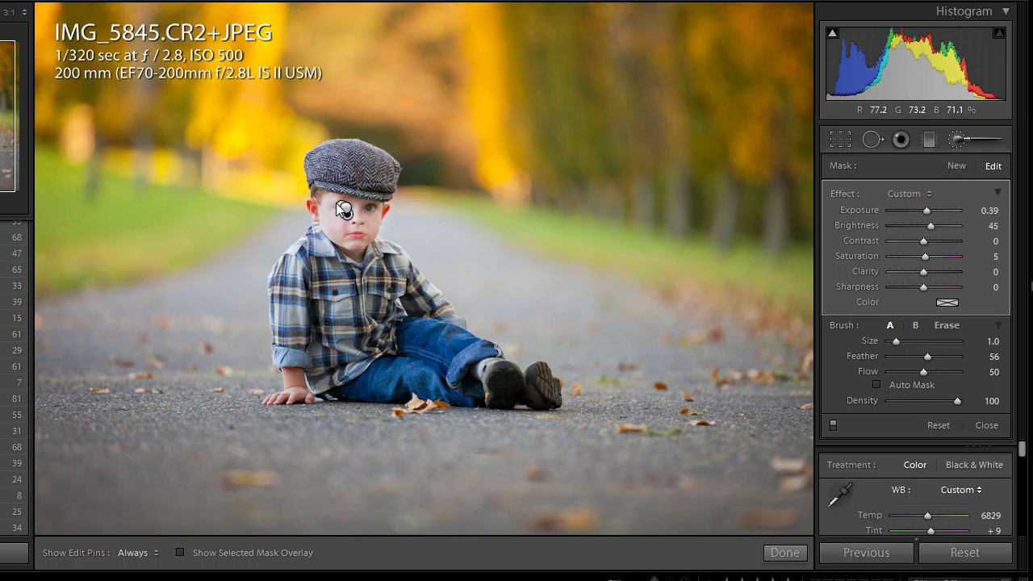
left_click(340, 212)
Add a Dodge (Lighten) adjustment on the plaid shirt and raise its exposure to 0.68.
left_click(956, 166)
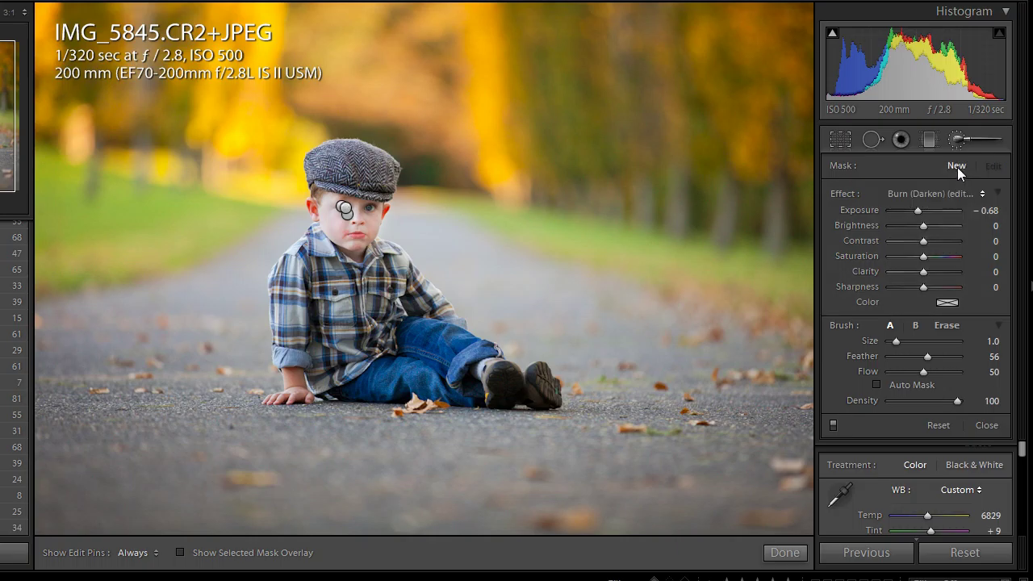
left_click(913, 196)
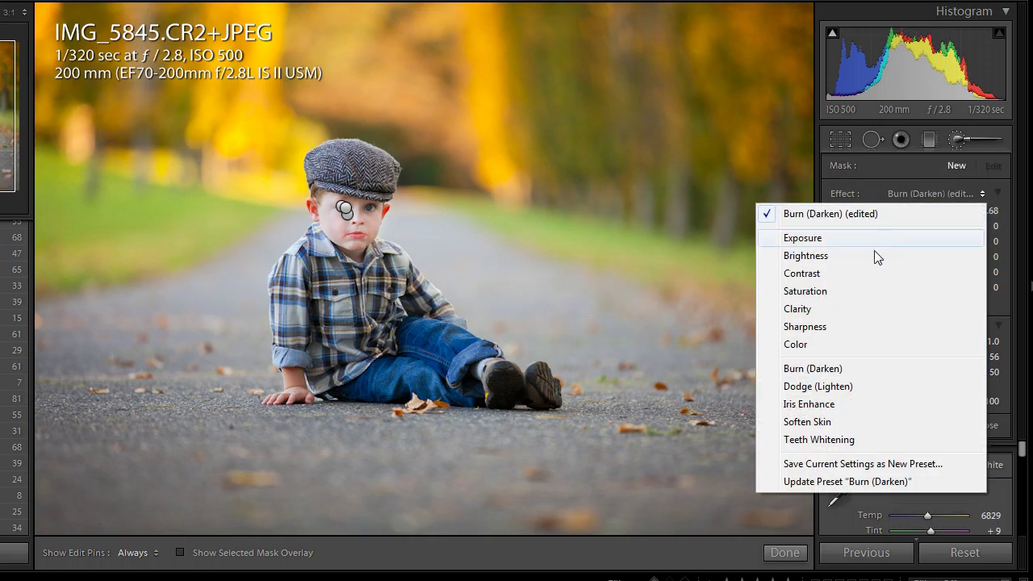
left_click(848, 387)
scroll(322, 326, "up", 5)
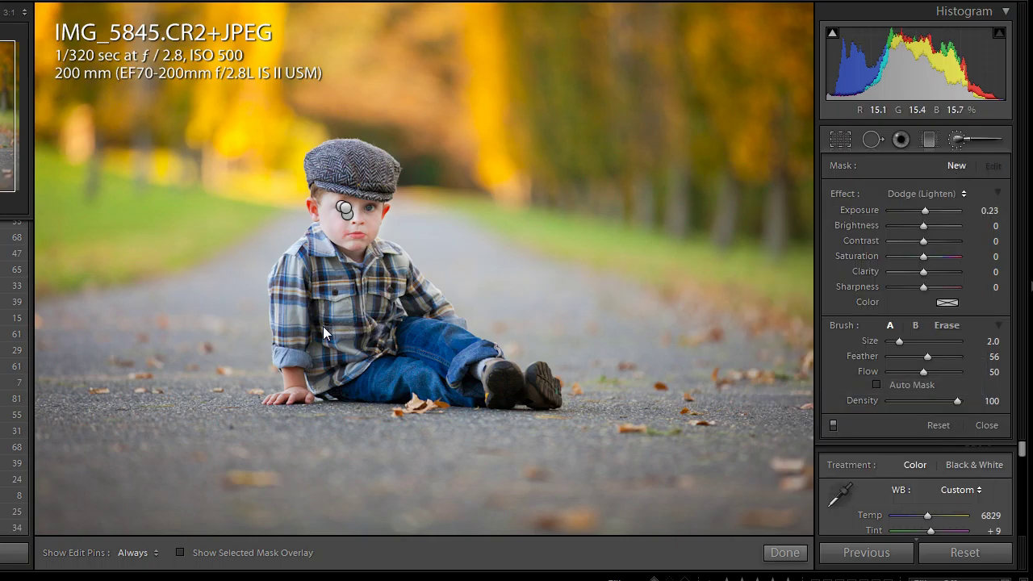
key("h")
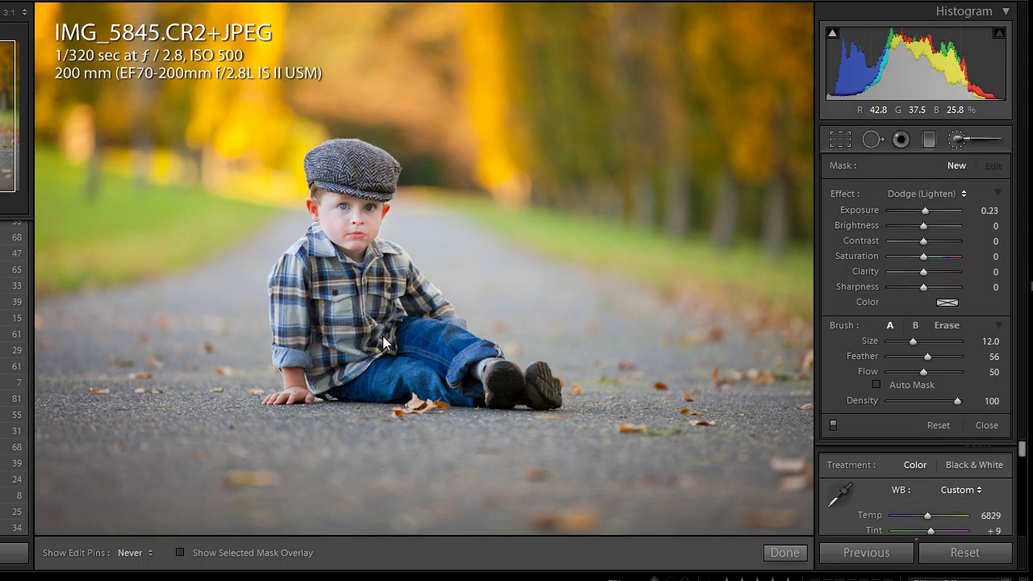
key("h")
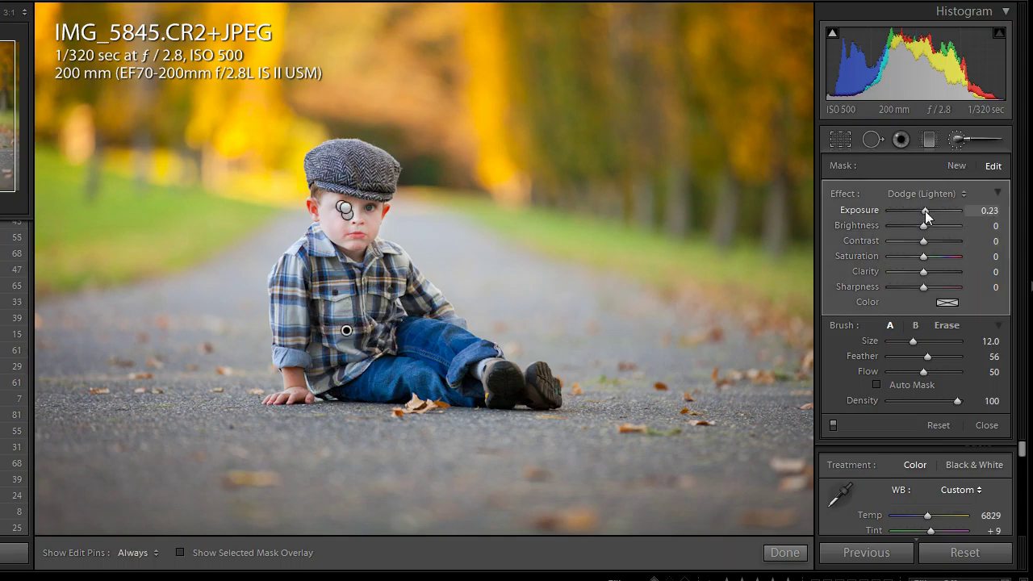
left_click_drag(924, 210, 927, 210)
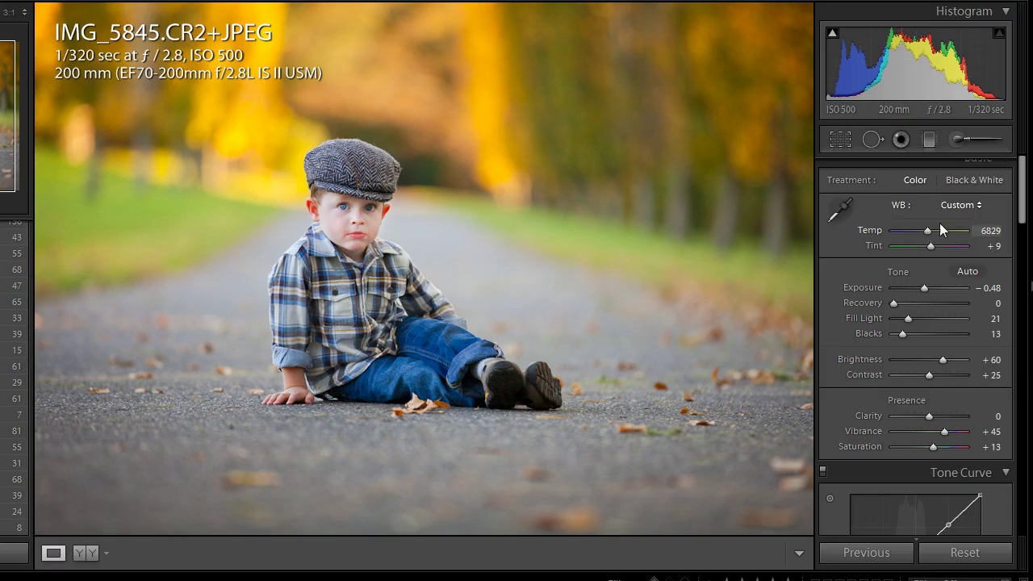
Tint Split Toning highlights warm at hue 70, saturation 11, and shadows at hue 33, saturation 11.
left_click_drag(1022, 189, 1014, 316)
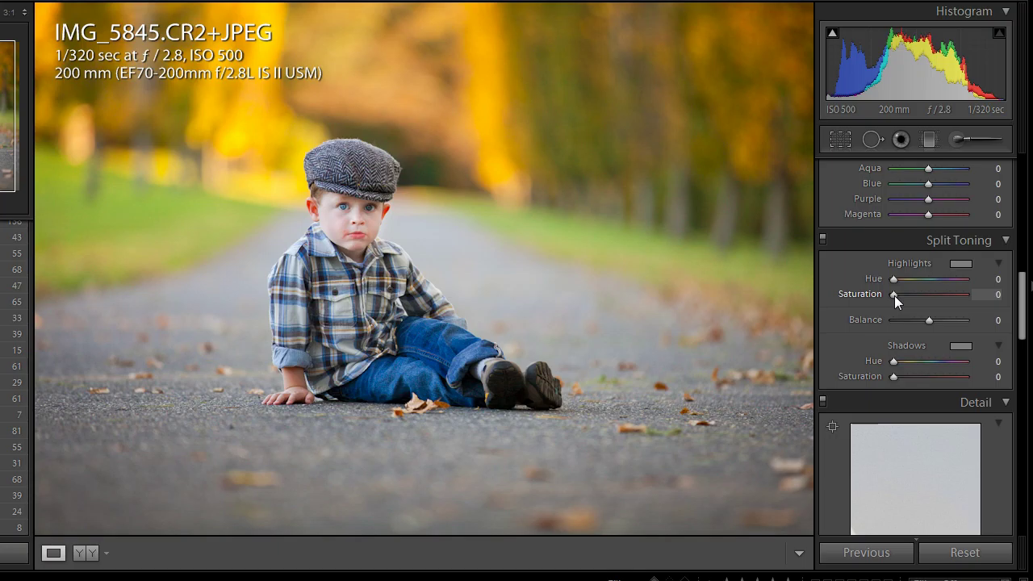
left_click_drag(895, 295, 901, 295)
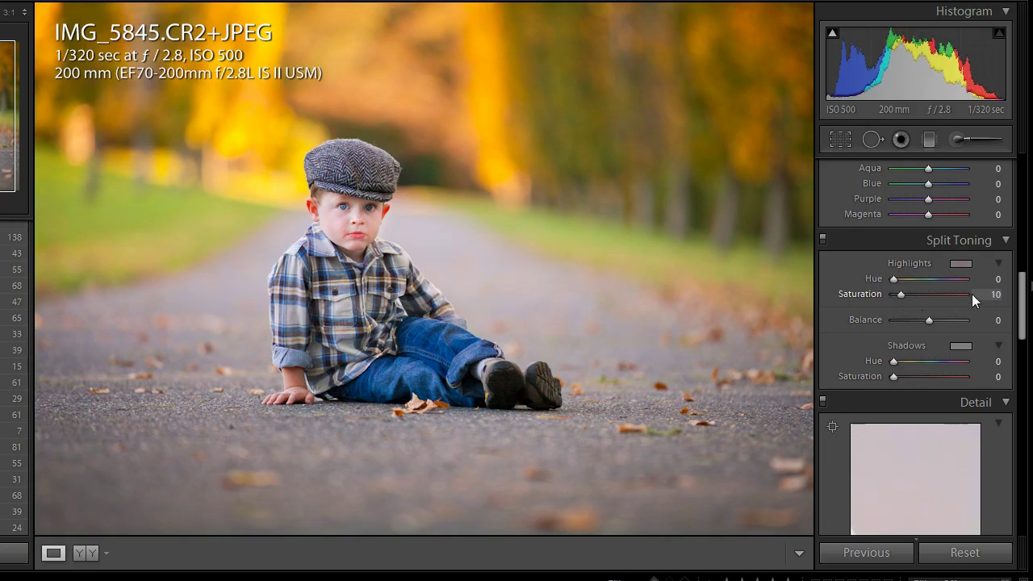
left_click(994, 294)
type("11")
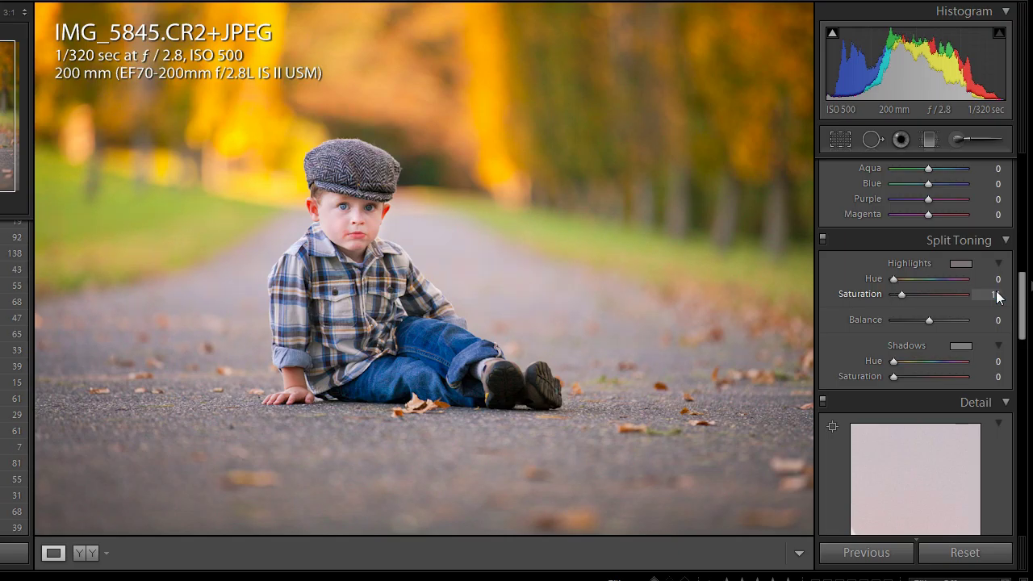
key("Return")
left_click(996, 279)
type("70")
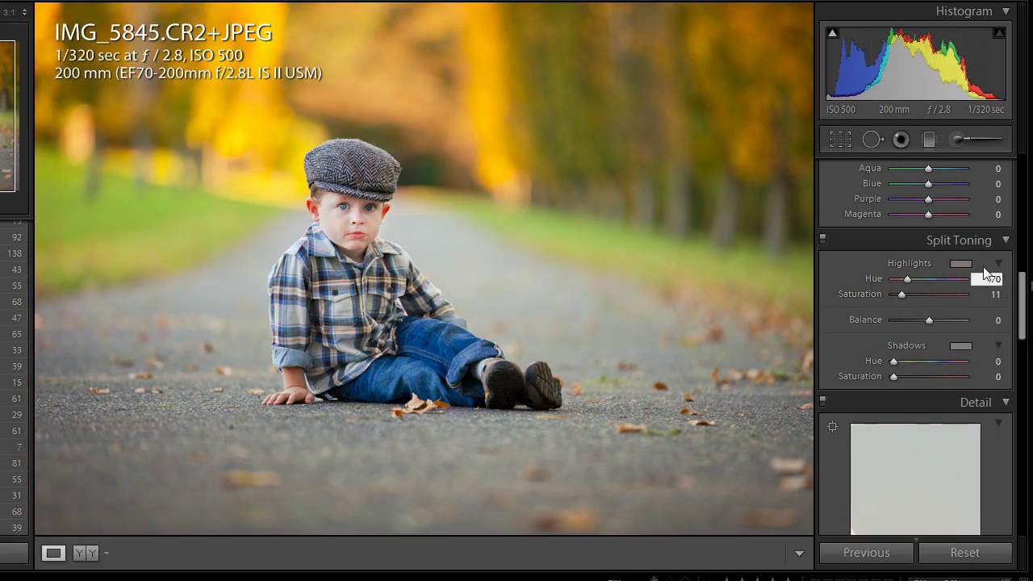
left_click(907, 280)
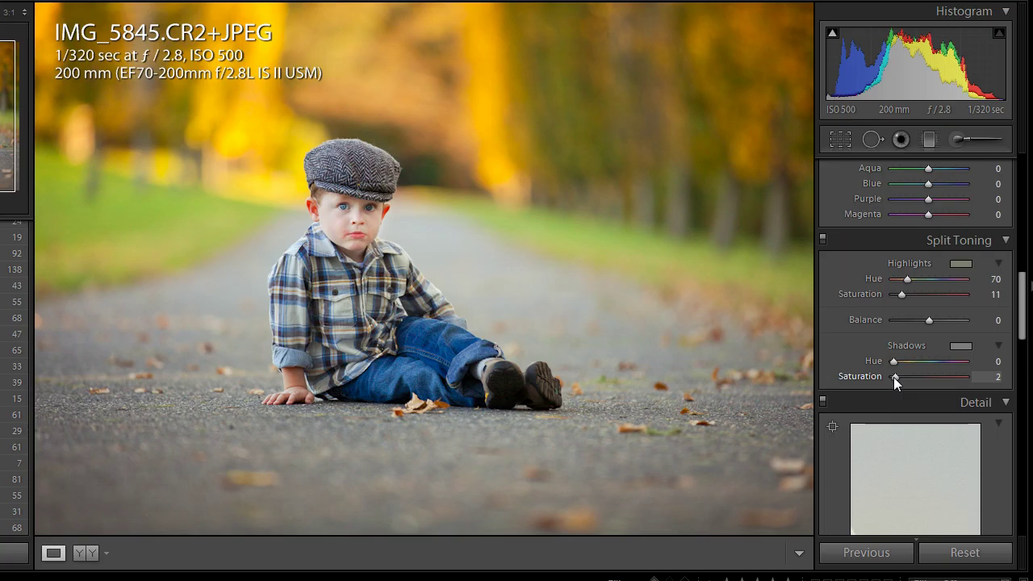
left_click_drag(894, 377, 902, 362)
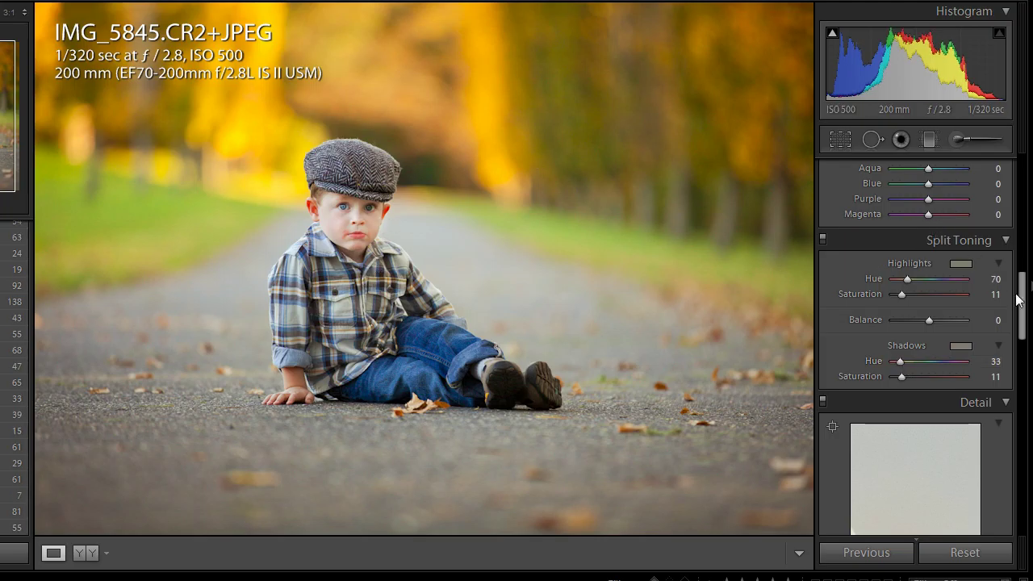
scroll(1024, 302, "up", 1)
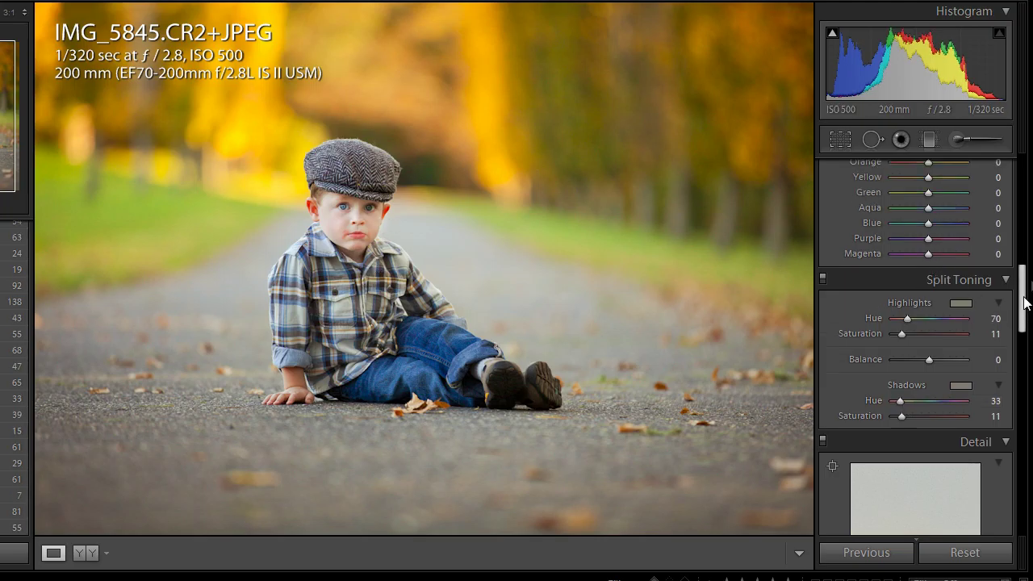
Synchronize IMG_5845's develop settings onto IMG_5847 and switch to IMG_5847.
scroll(1024, 302, "up", 10)
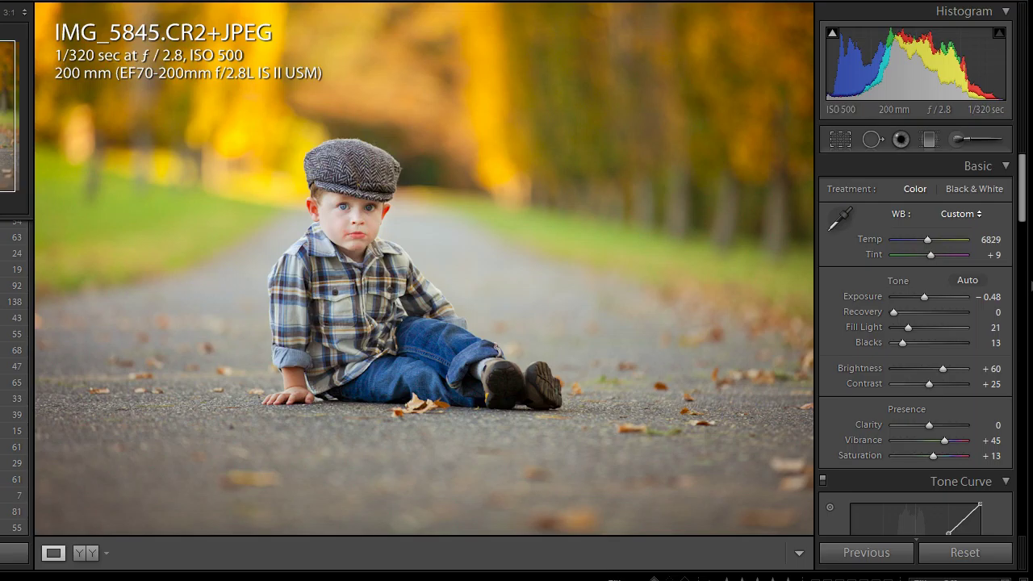
key("ctrl+a")
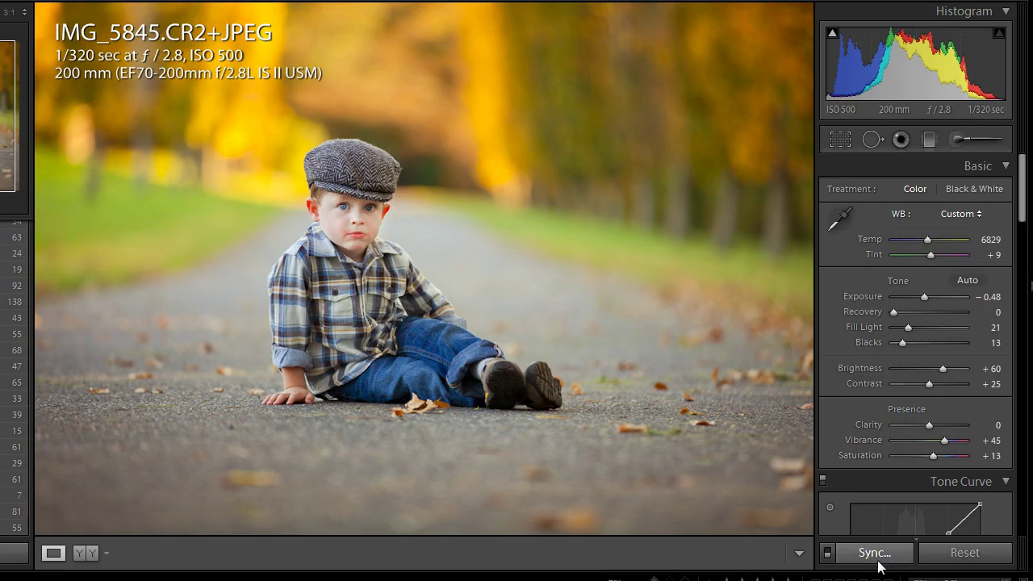
left_click(876, 555)
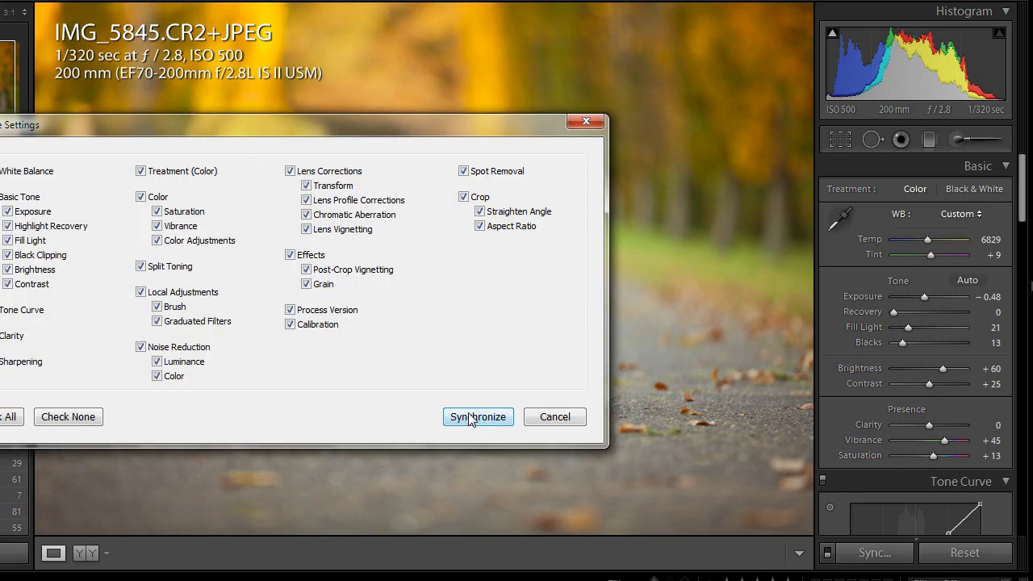
left_click(471, 418)
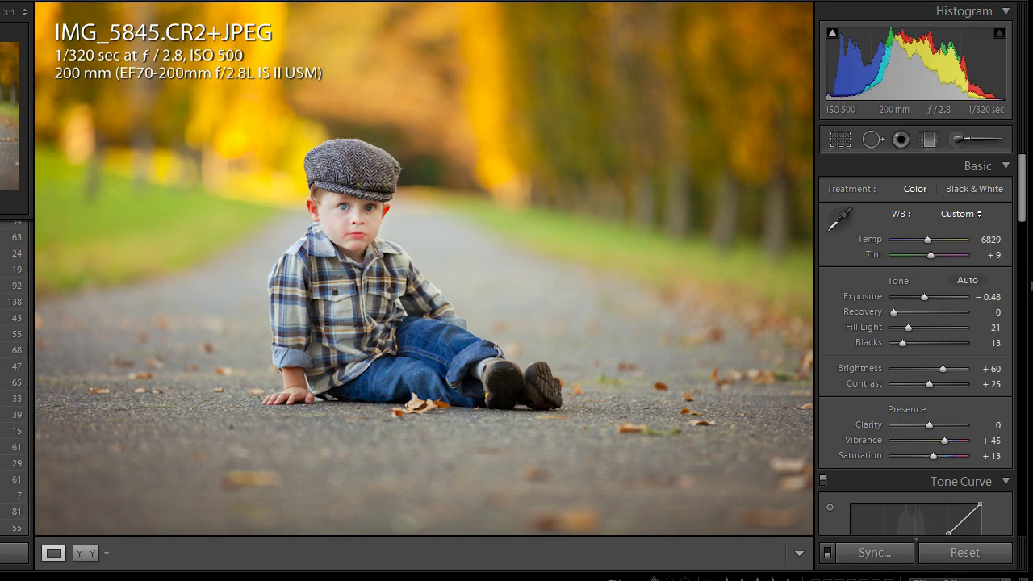
key("Right")
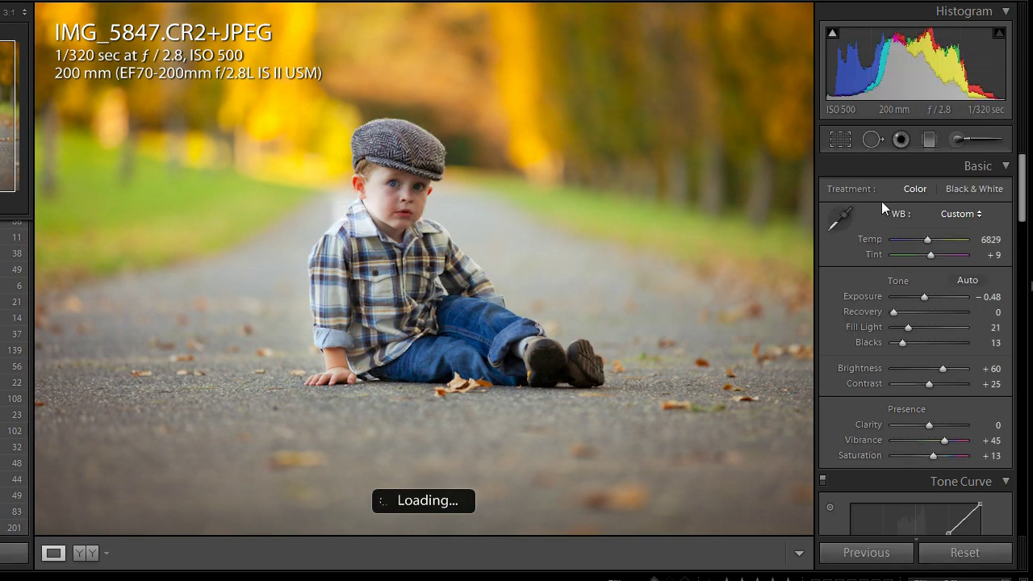
Open the Adjustment Brush on IMG_5847 and inspect the synced dodge stroke at the shoulder.
left_click(956, 140)
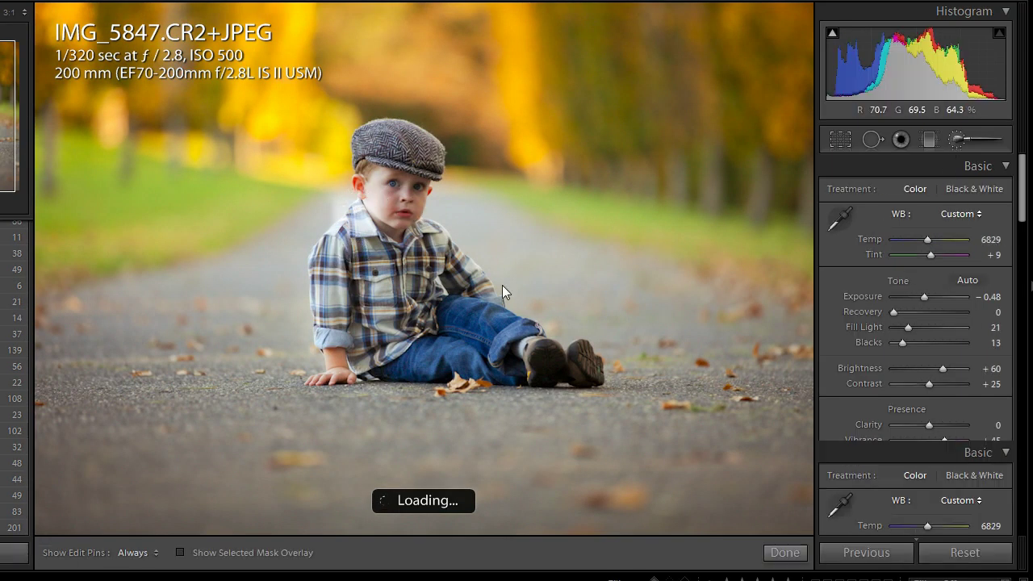
left_click(344, 210)
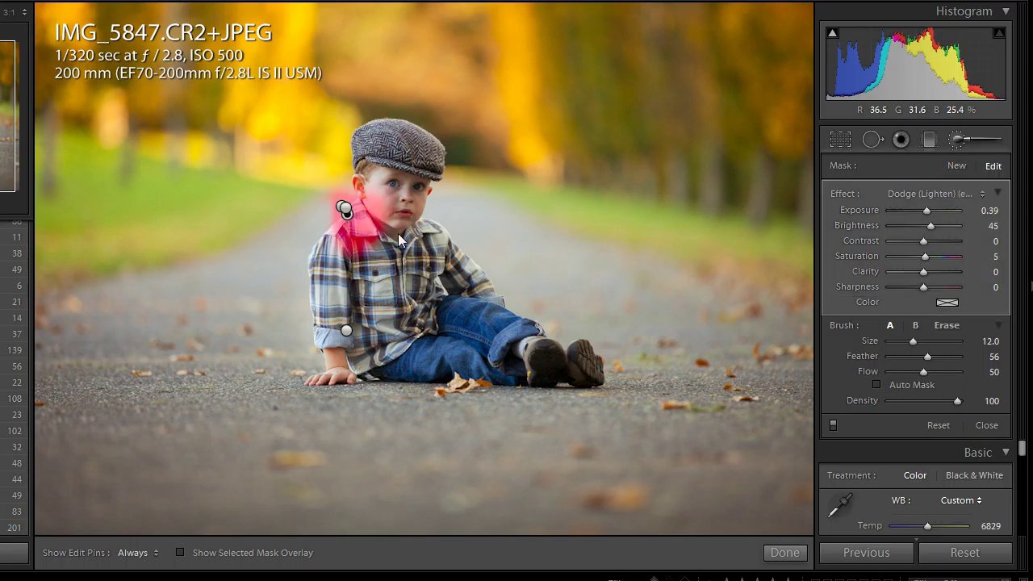
left_click(346, 210)
left_click(345, 210)
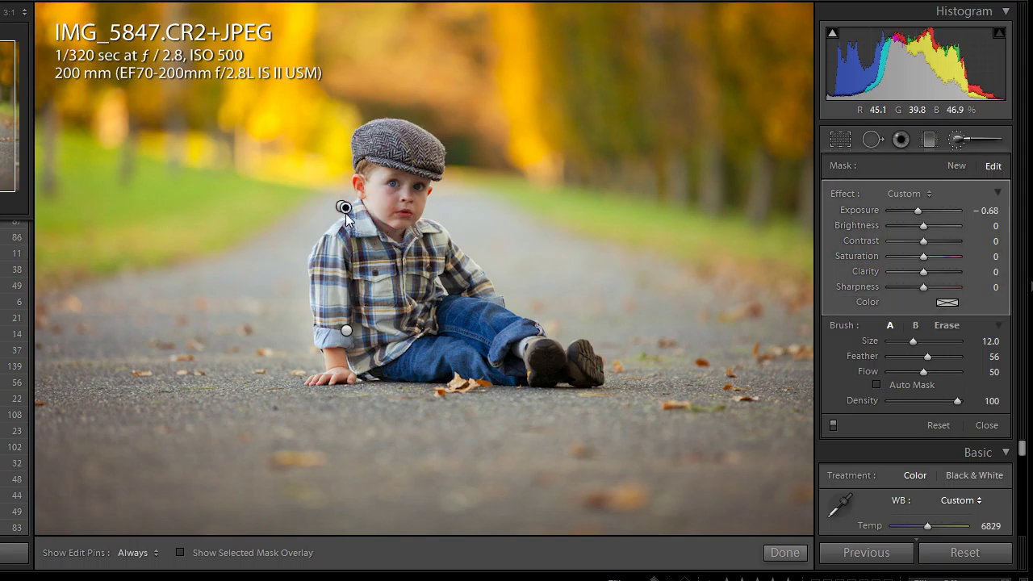
left_click(345, 210)
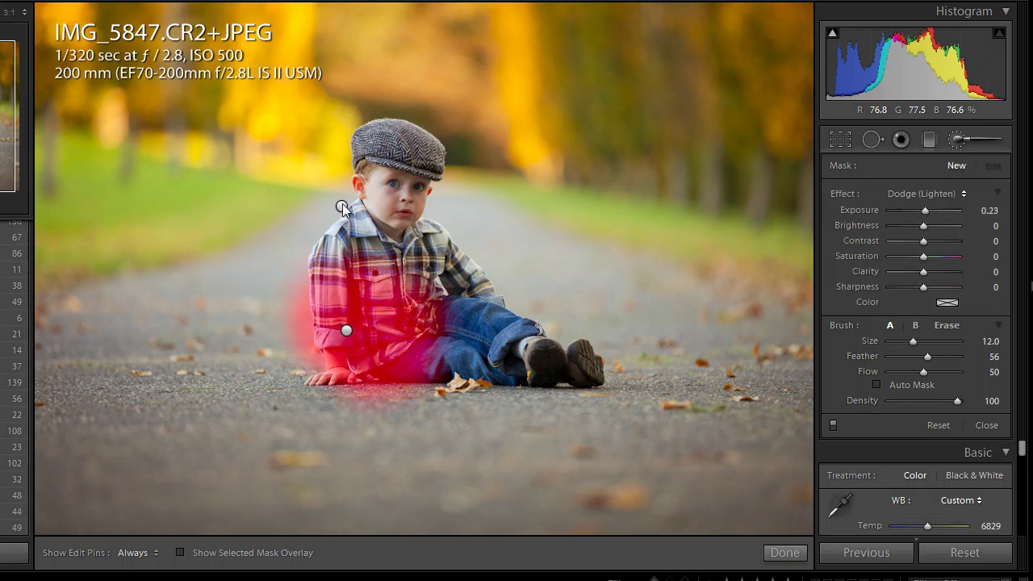
left_click(341, 209)
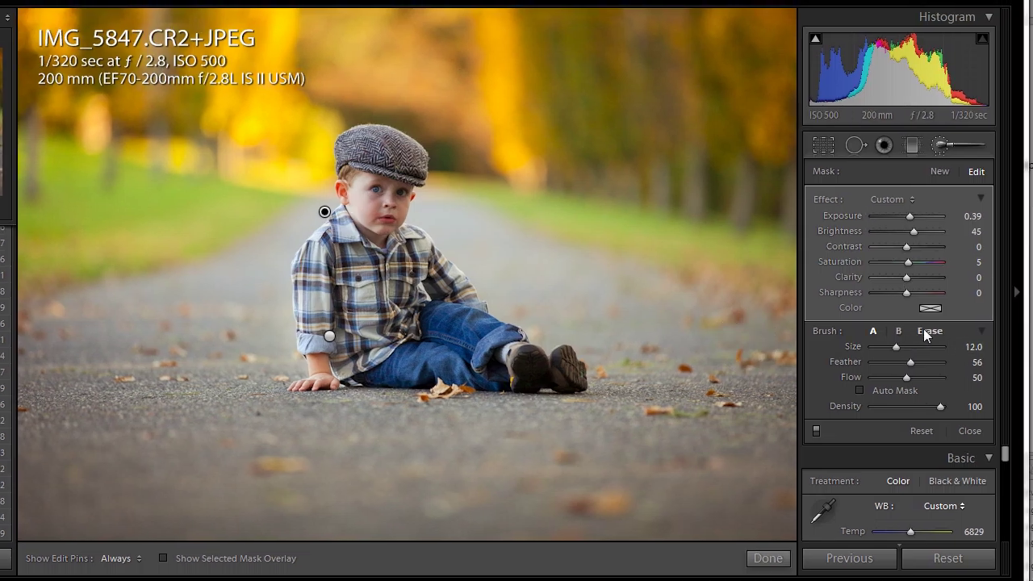
Compare the mask overlays of the shoulder and arm strokes, then deselect for a fresh Dodge (Lighten) mask.
key("o")
left_click(325, 213)
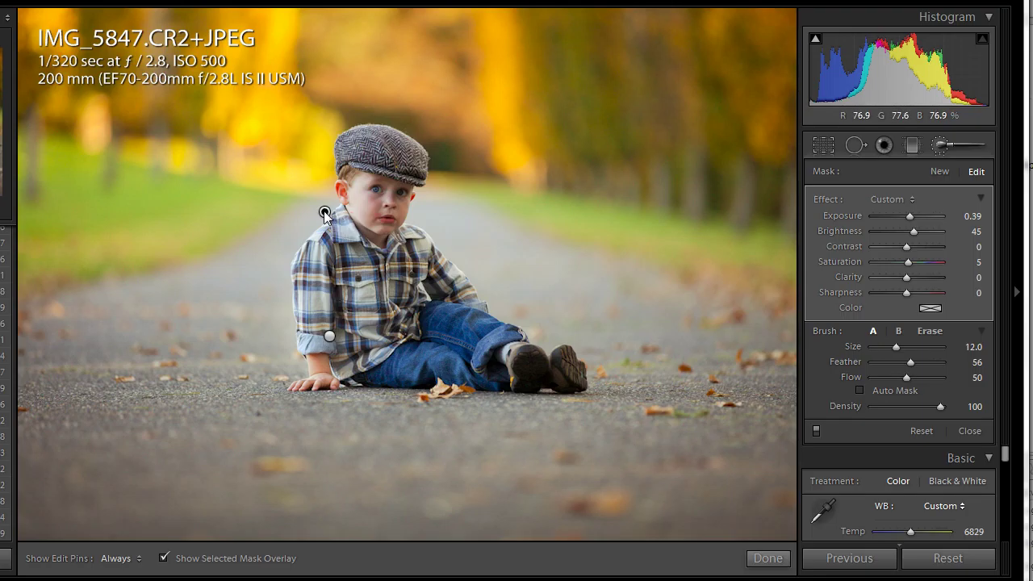
key("o")
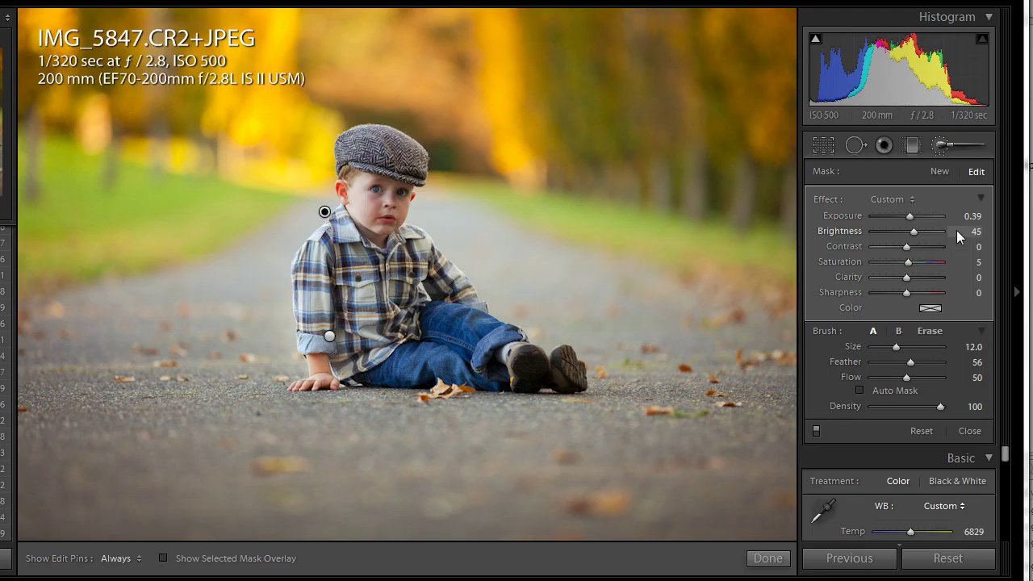
left_click(329, 338)
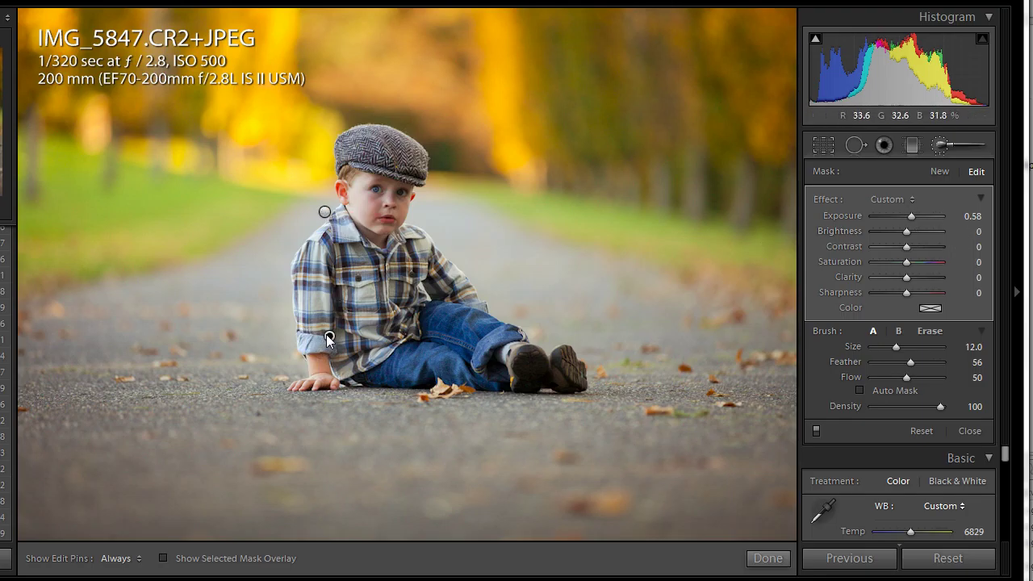
key("ctrl+z")
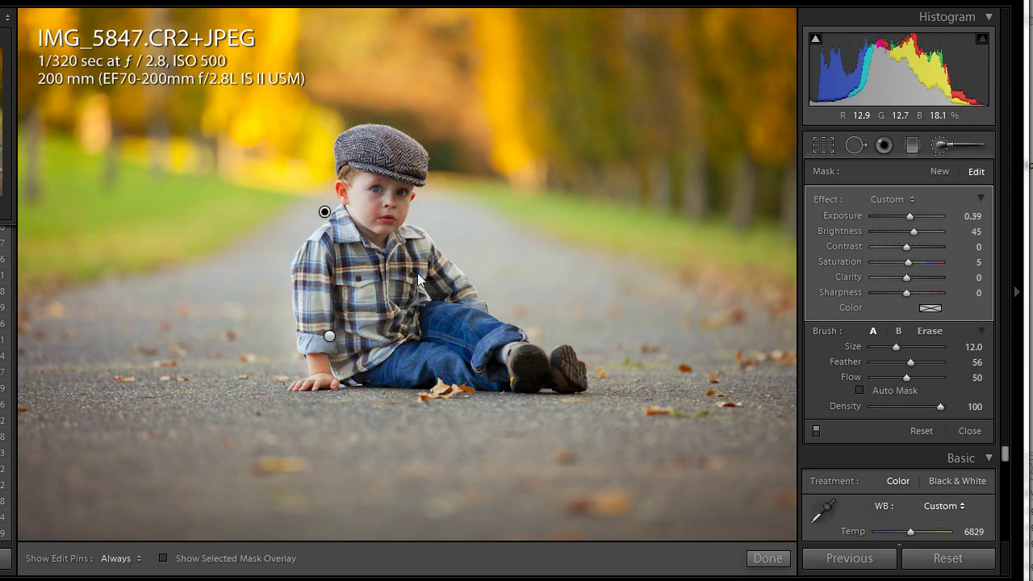
key("o")
key("ctrl+z")
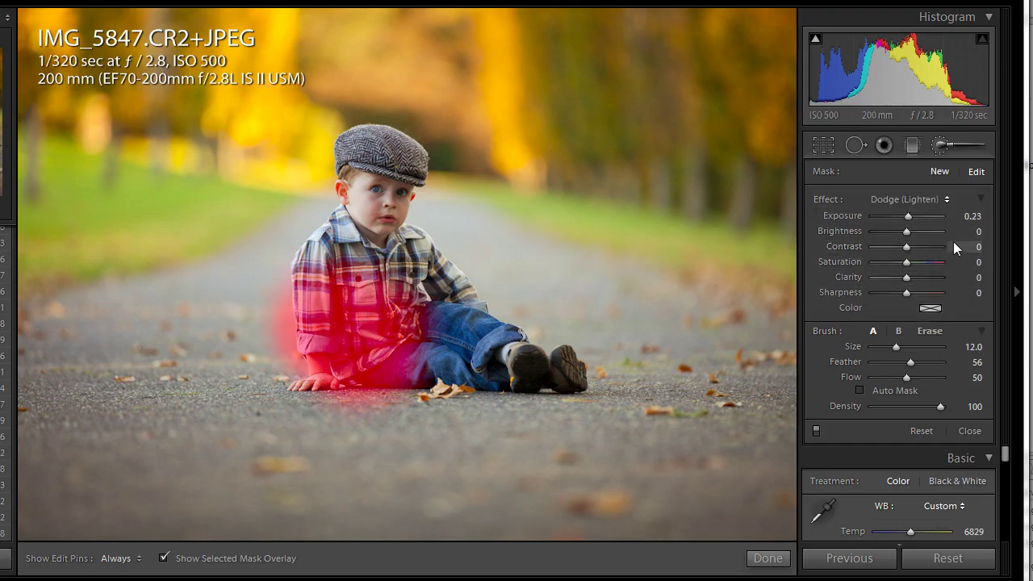
Set the new Dodge (Lighten) stroke to Exposure 0.29 and Brightness 45.
left_click(905, 204)
left_click(966, 202)
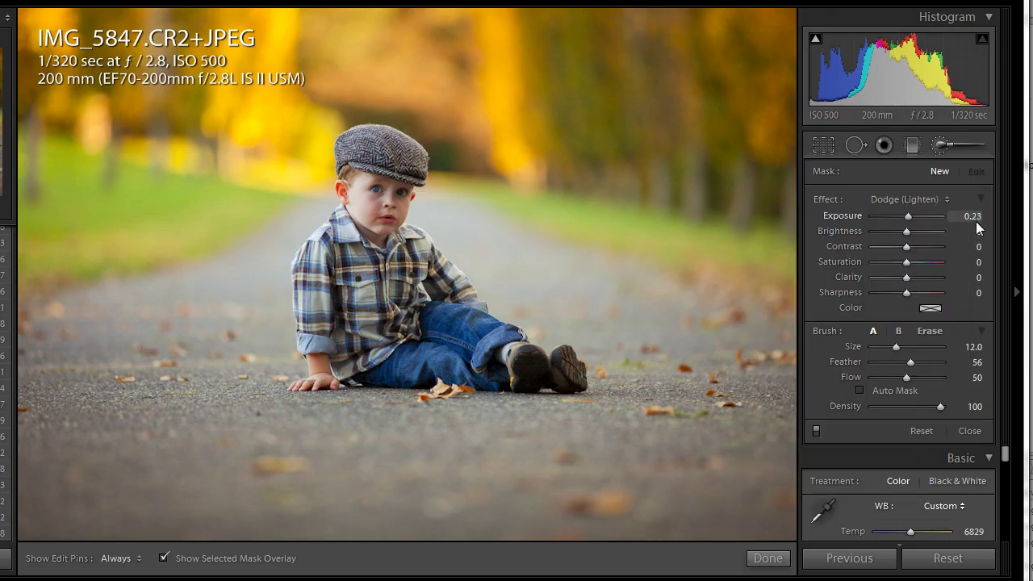
type("29")
left_click(978, 232)
type("45")
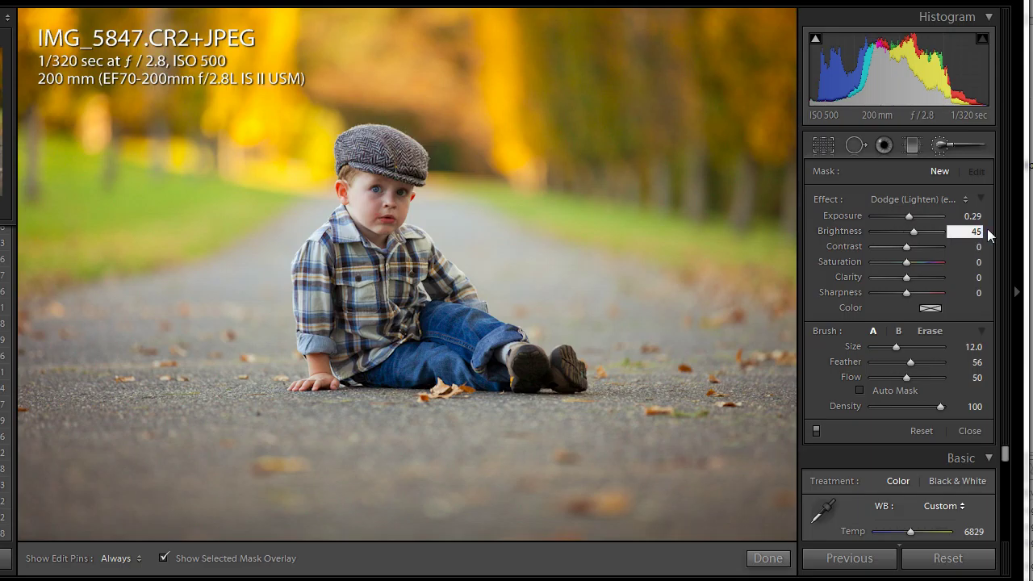
key("Return")
Paint the dodge over the boy's face and fine-tune the brush size to 8.0.
key("h")
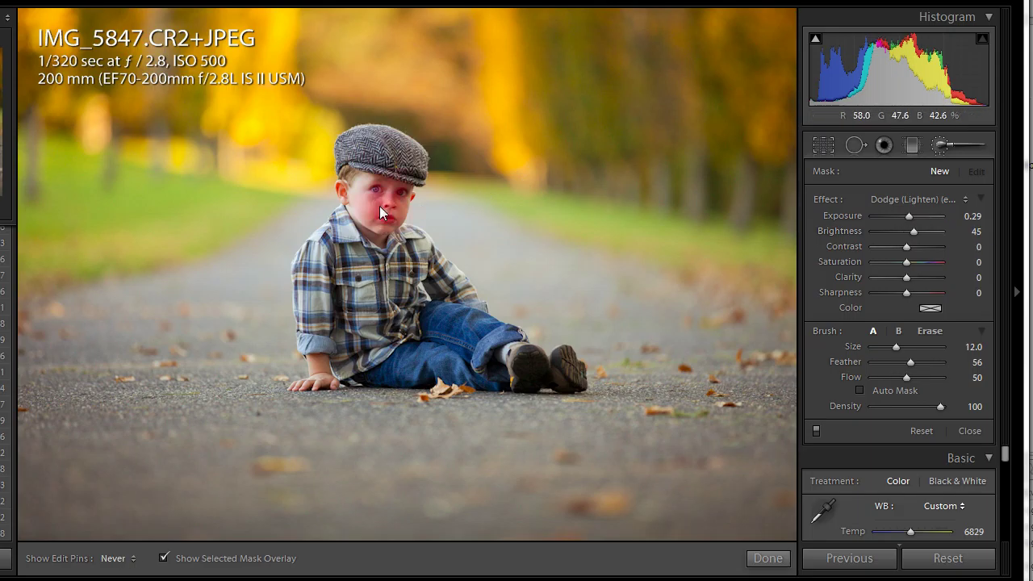
left_click(382, 216)
key("o")
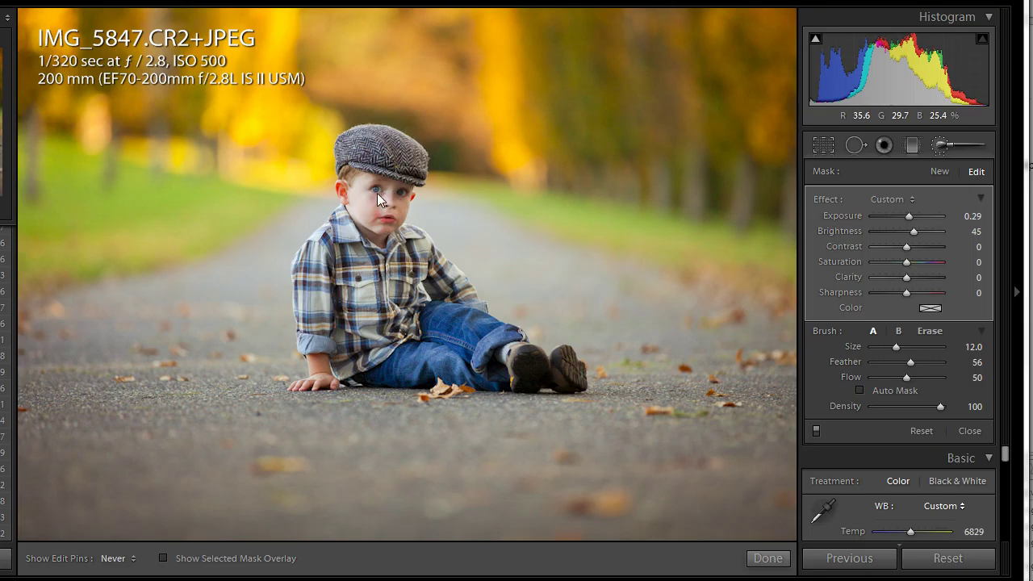
key("h")
key("bracketright")
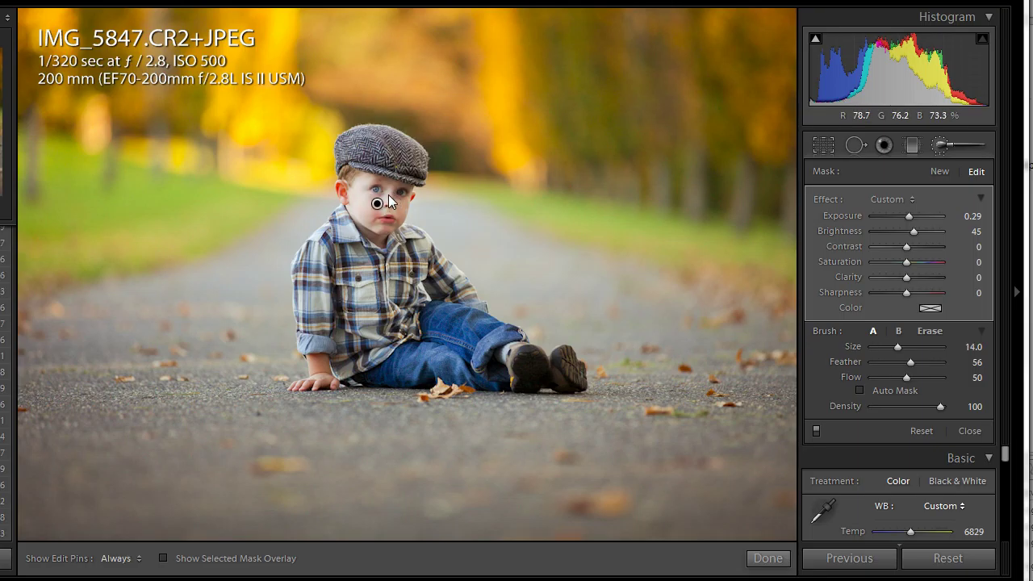
key("bracketright")
key("bracketleft")
key("bracketleft")
key("bracketleft")
key("bracketleft")
key("bracketleft")
key("h")
key("h")
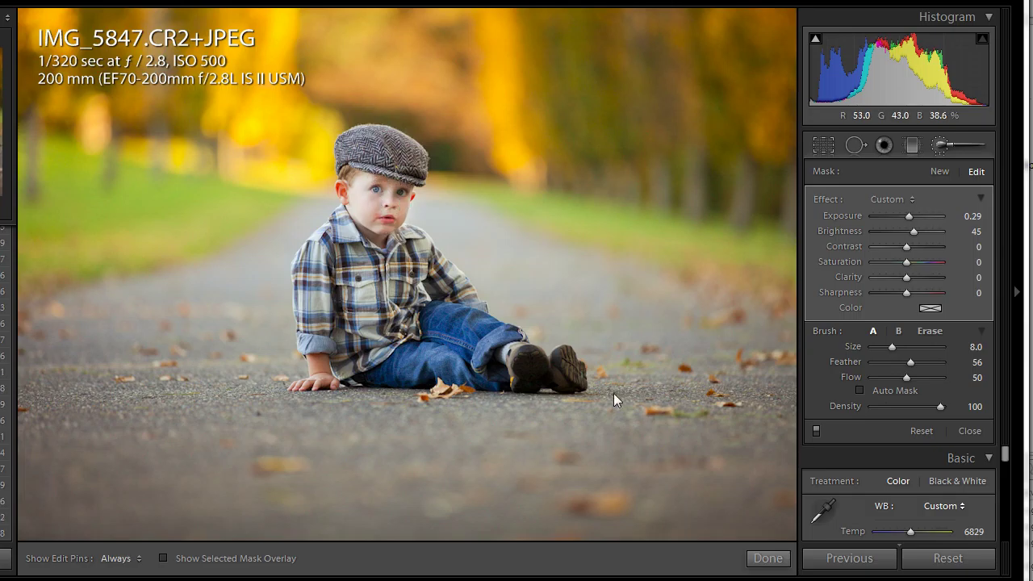